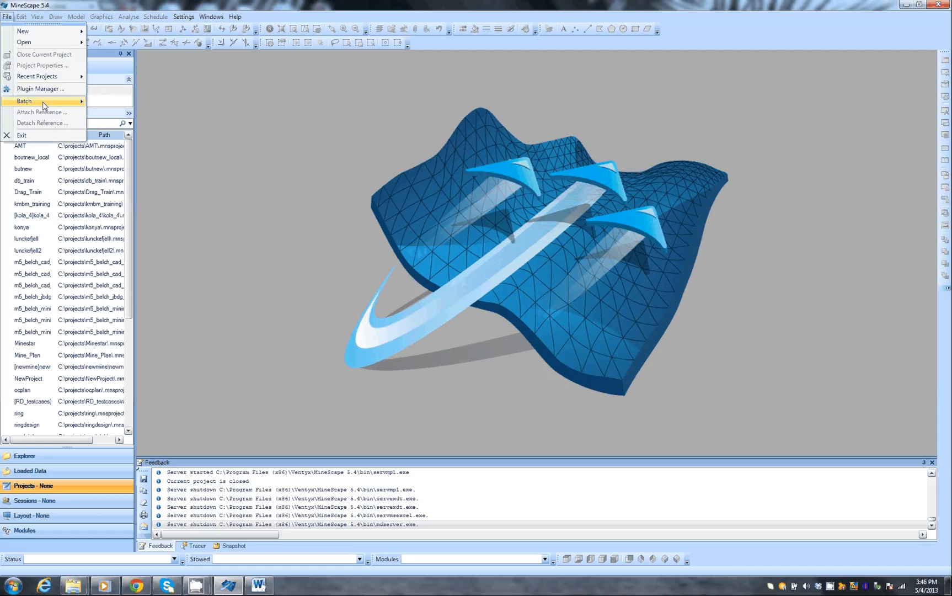
Check in the Plugin Manager which MineScape plugins are loaded, including Core and Schedule
click(40, 88)
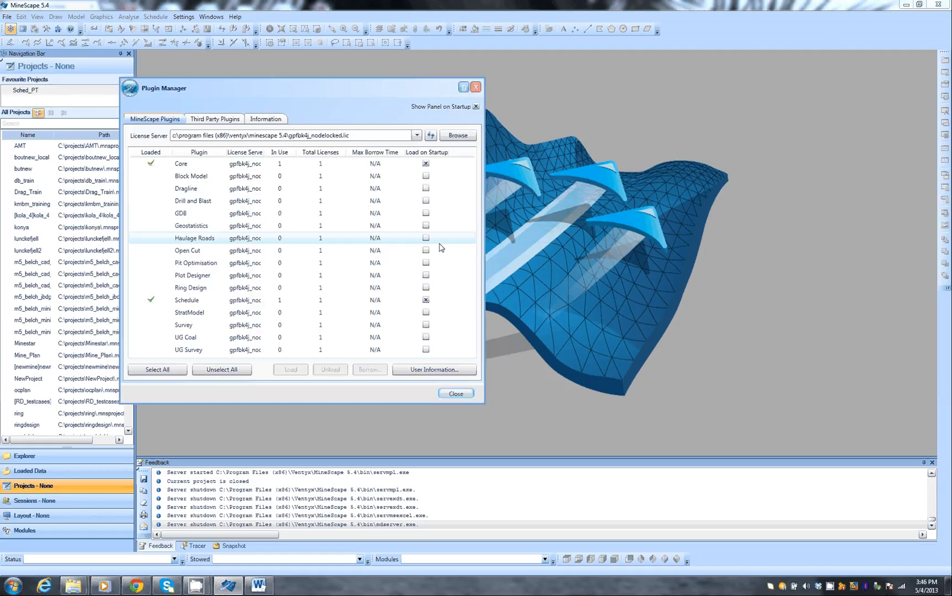
drag(333, 97, 367, 122)
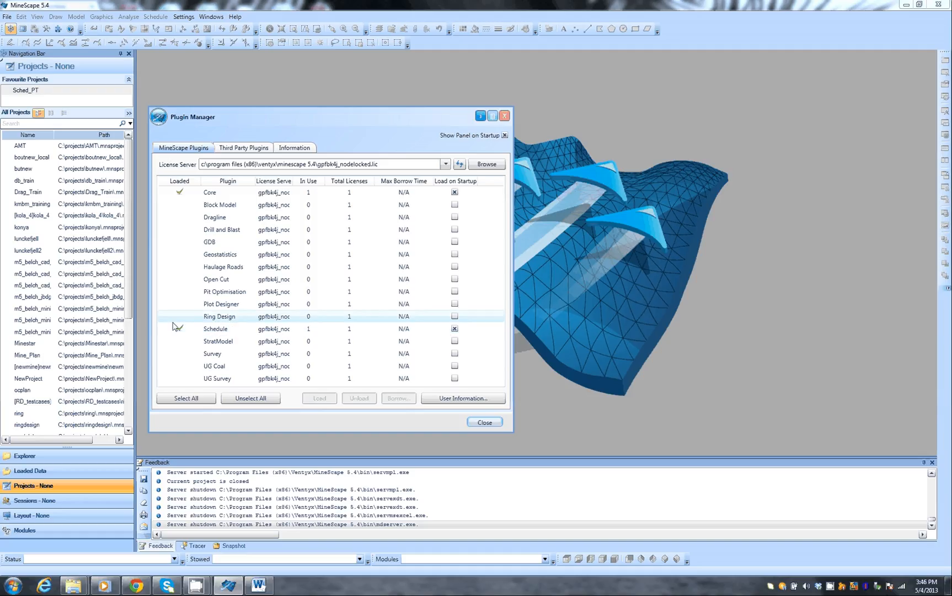
click(485, 423)
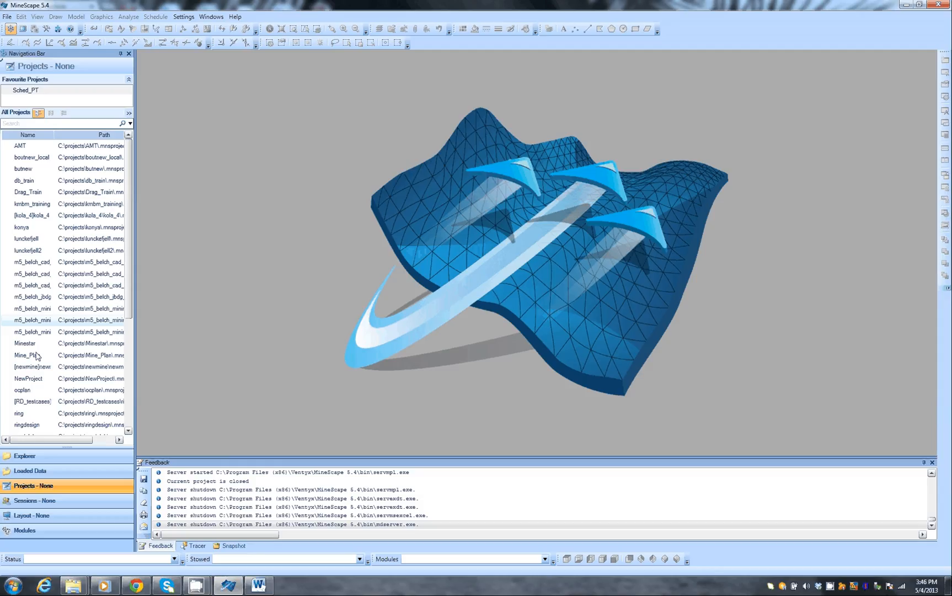
Open the Sched_PT project from the favourite projects
click(130, 335)
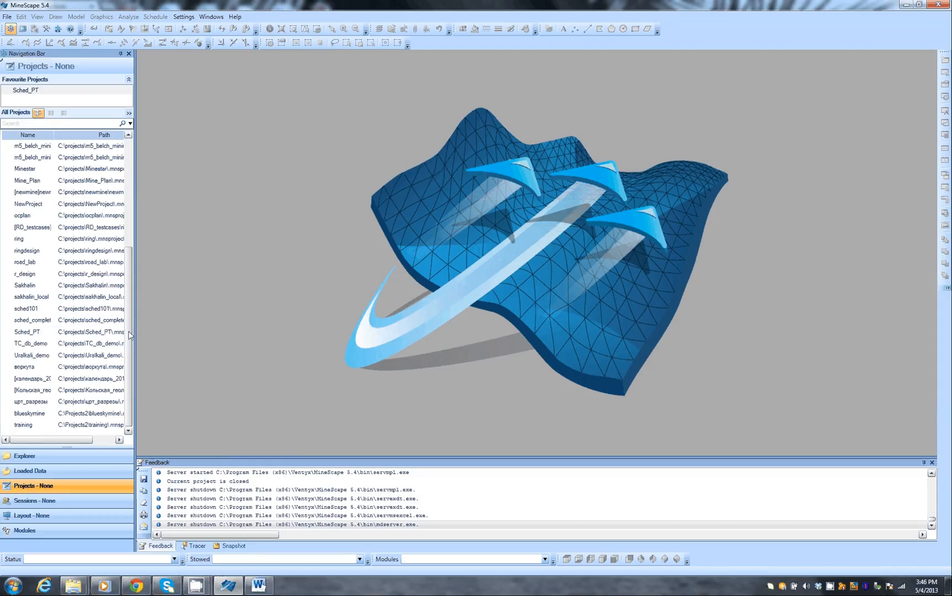
drag(130, 335, 127, 181)
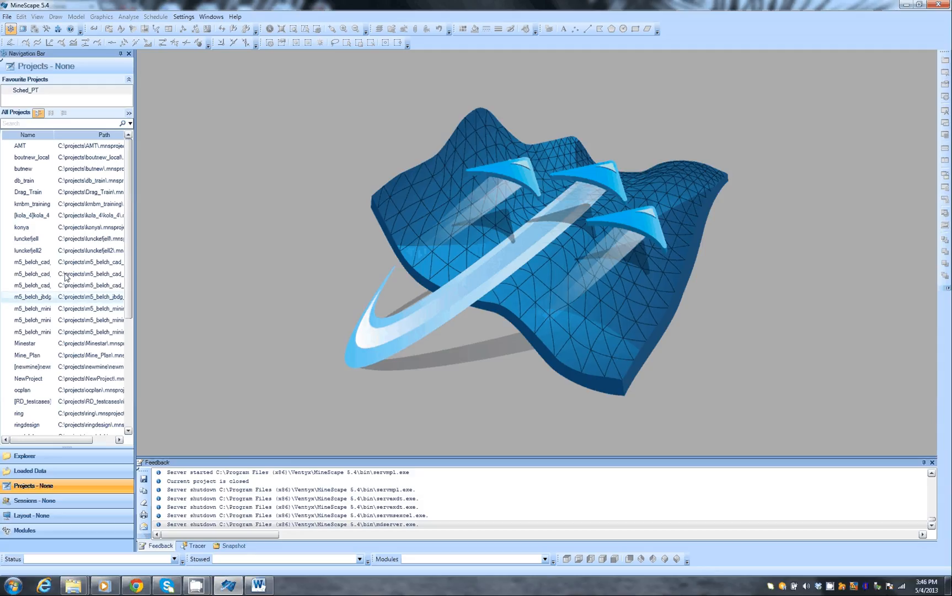
click(29, 91)
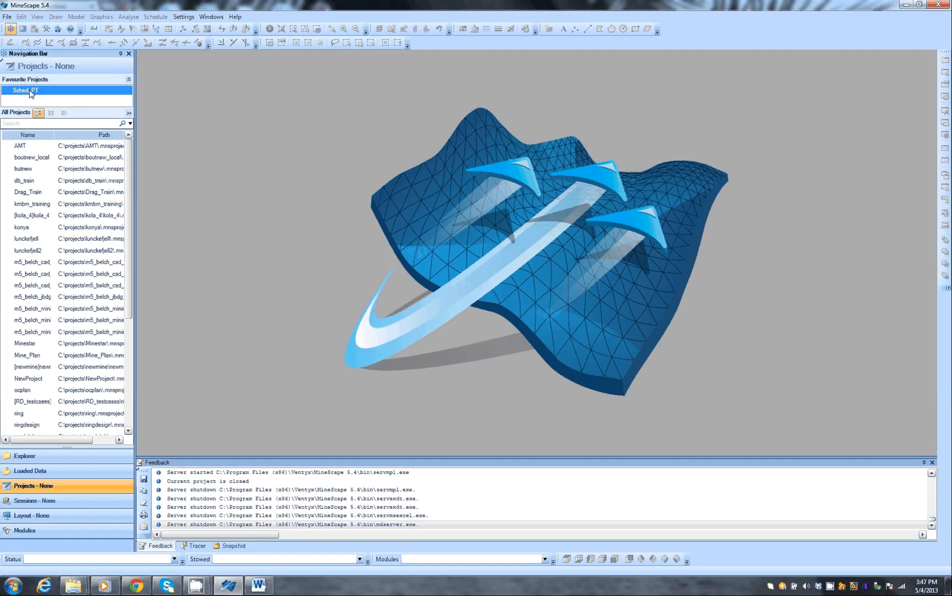
double_click(30, 92)
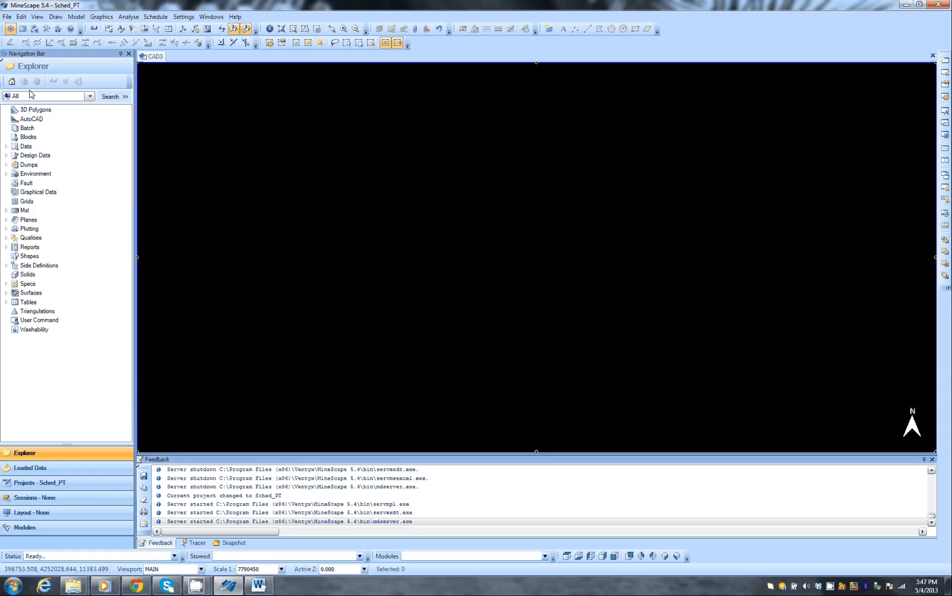
Open layers MB_0785 through MB_1175 of the blocks design file for editing
click(6, 156)
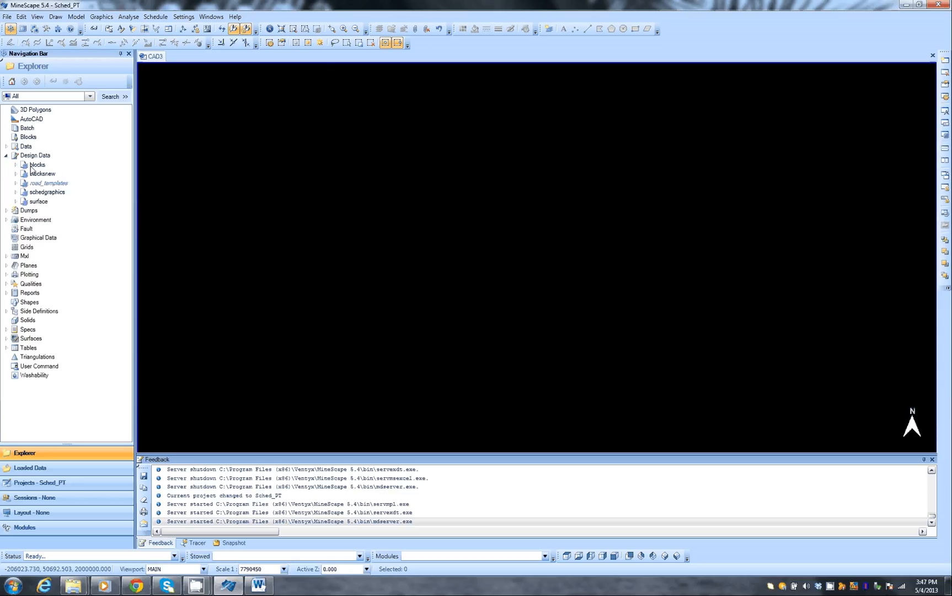
click(32, 165)
click(16, 165)
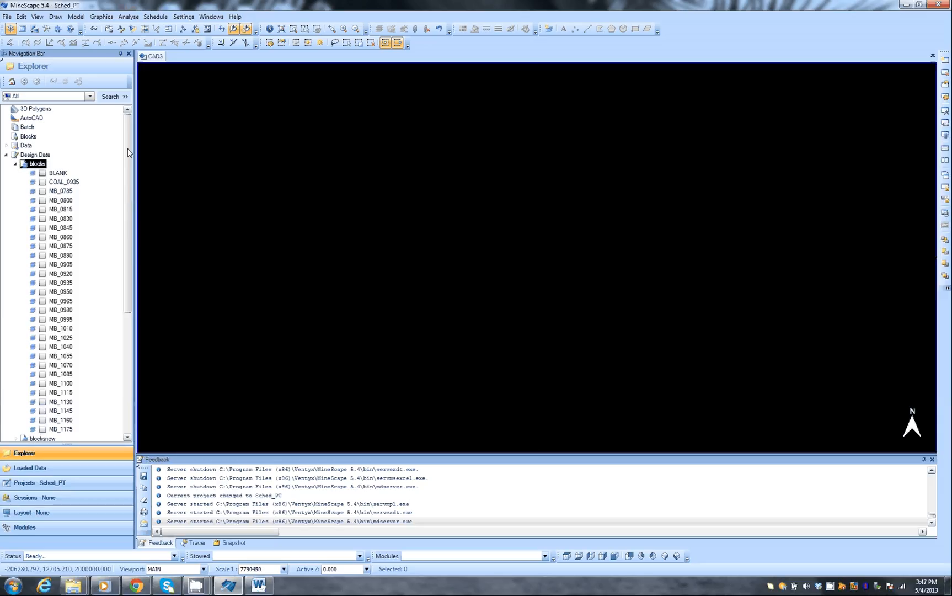
drag(128, 152, 128, 178)
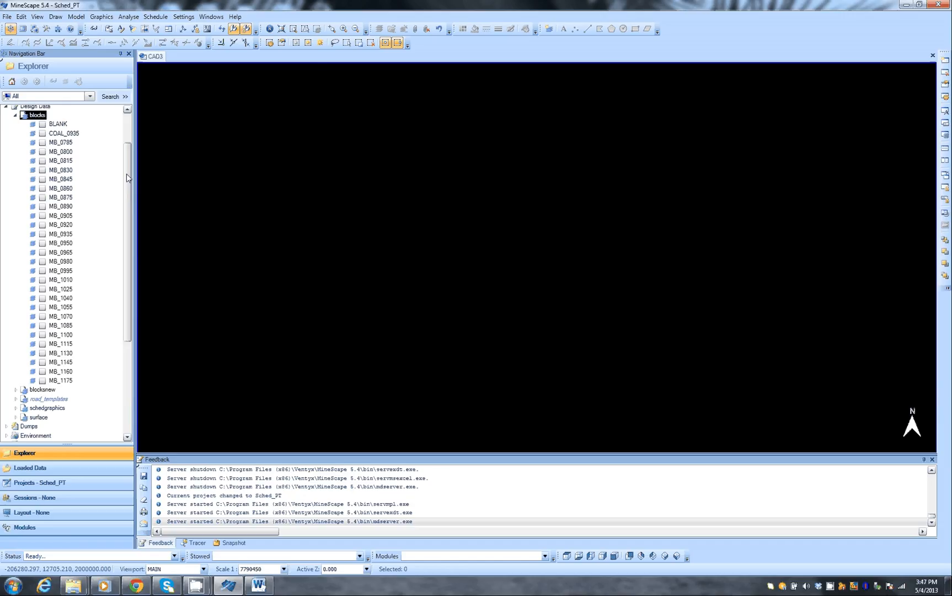
click(62, 143)
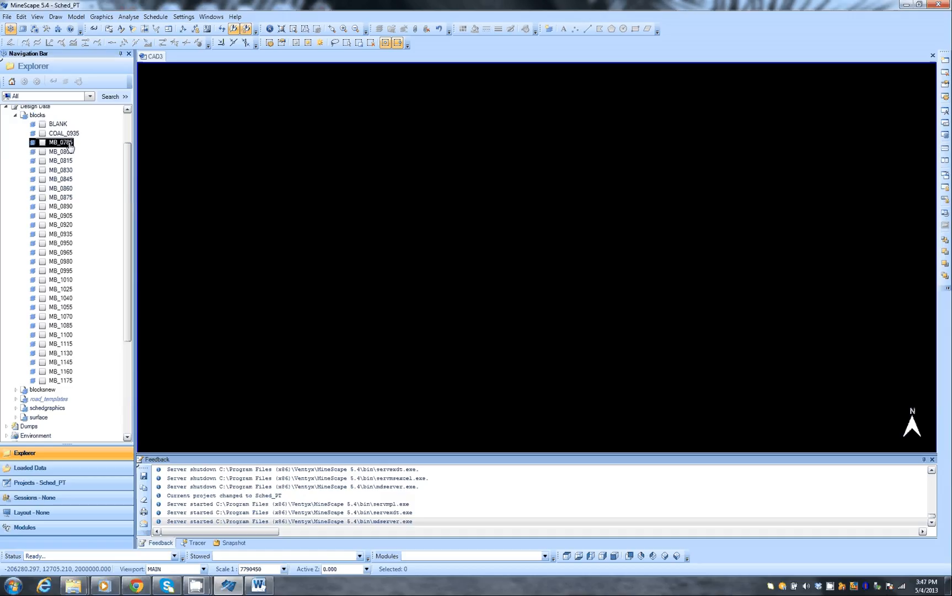
shift+click(61, 381)
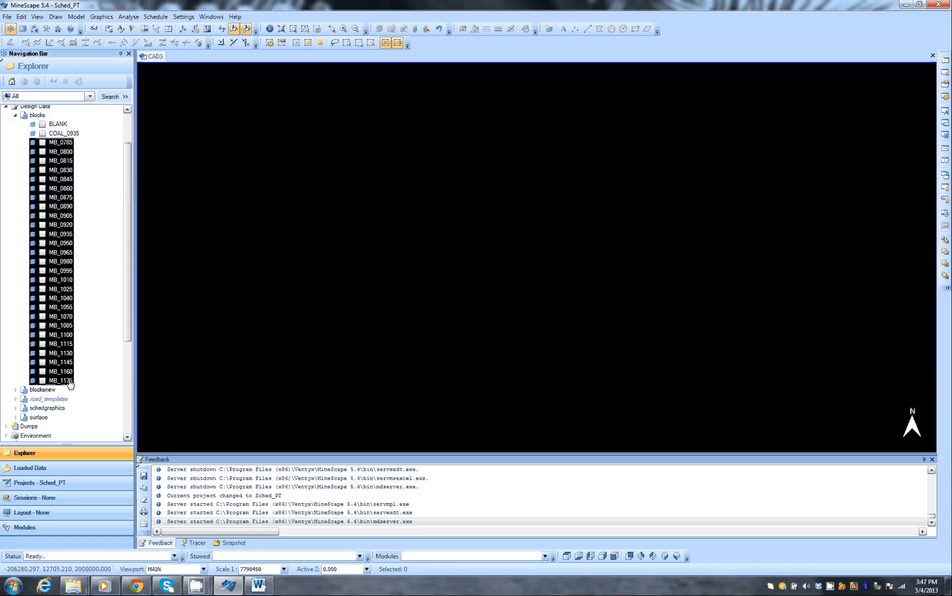
right_click(44, 146)
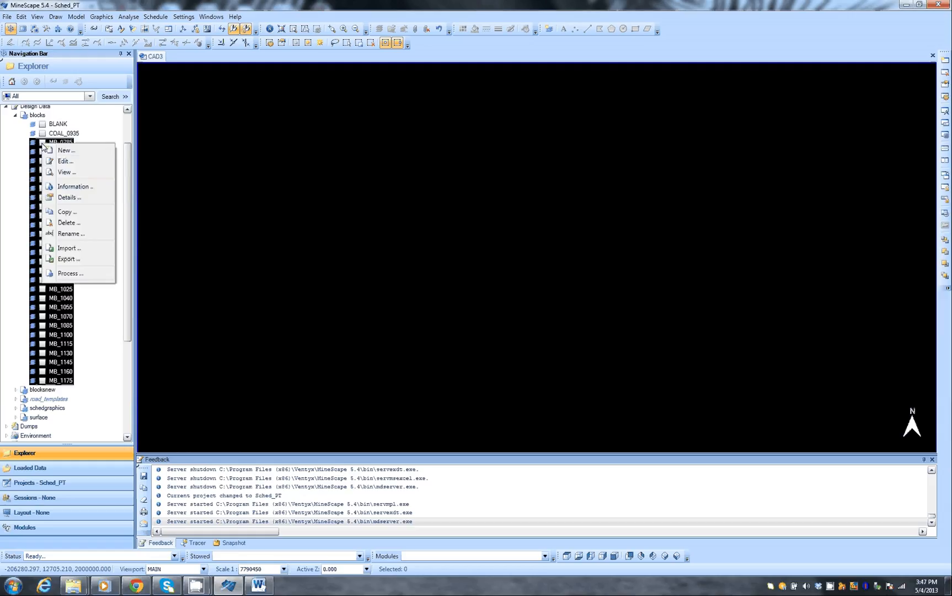
click(66, 165)
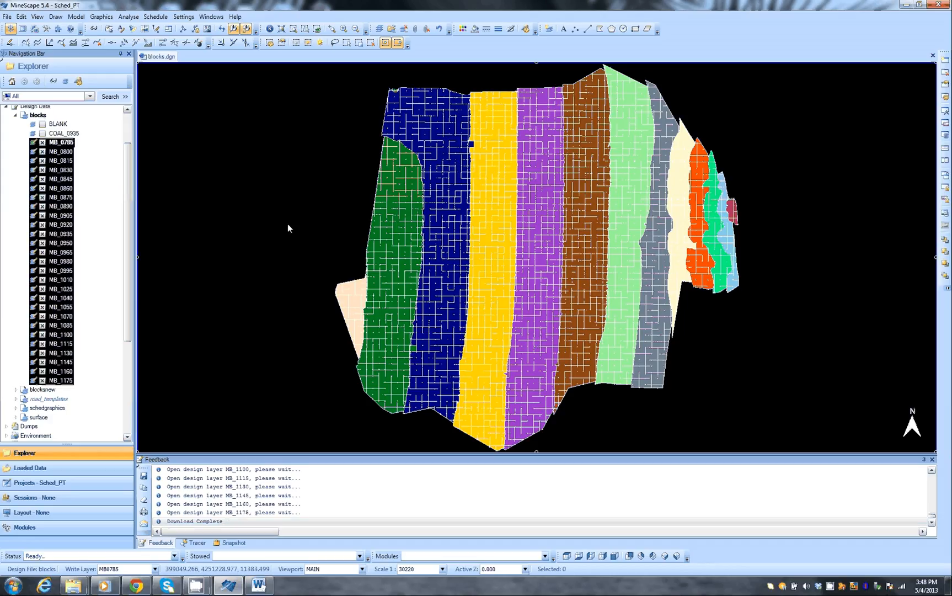
Inspect the element details of a block polygon on the eastern edge of the easternmost bench, layer MB_1175
middle_drag(604, 104, 432, 120)
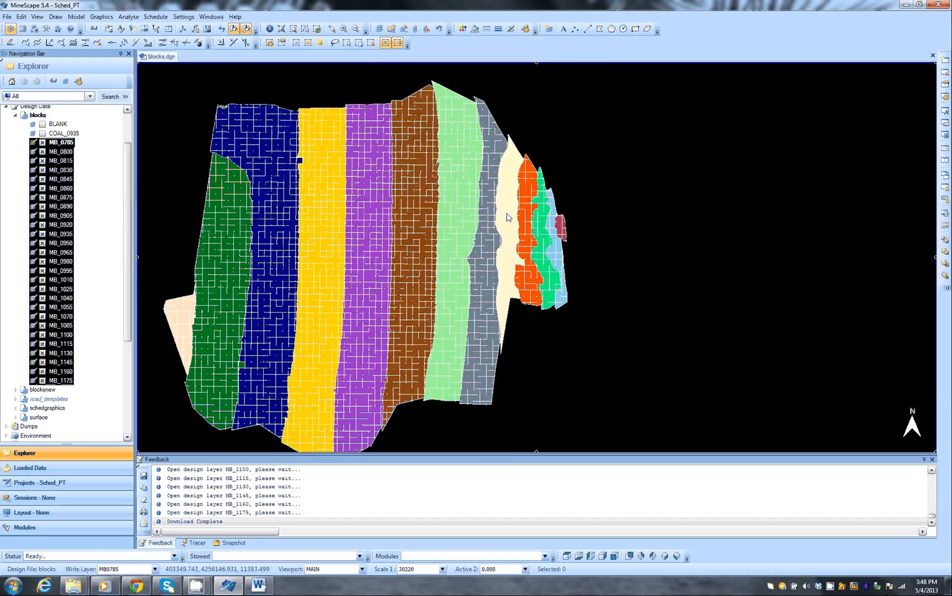
scroll(563, 229, up, 3)
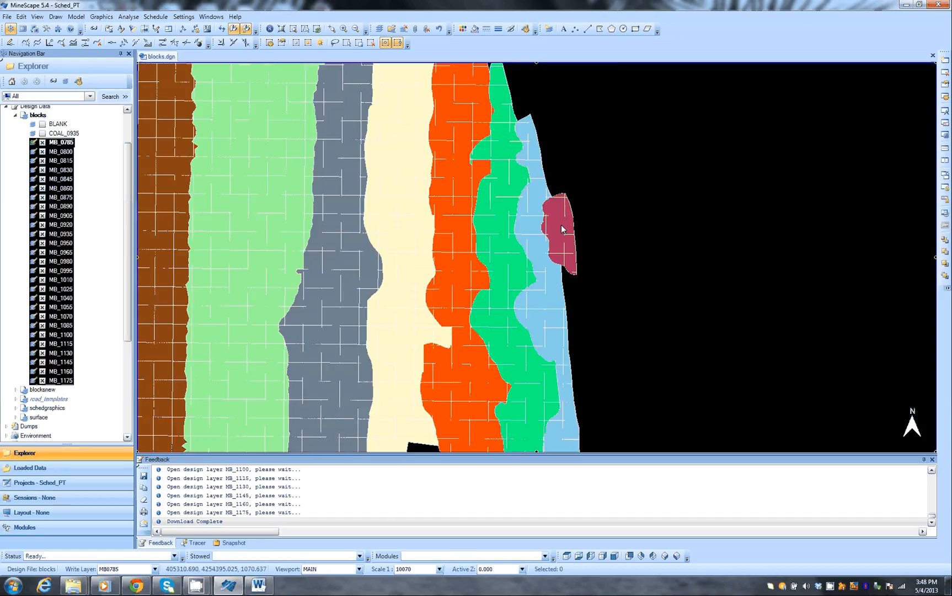
scroll(563, 229, up, 3)
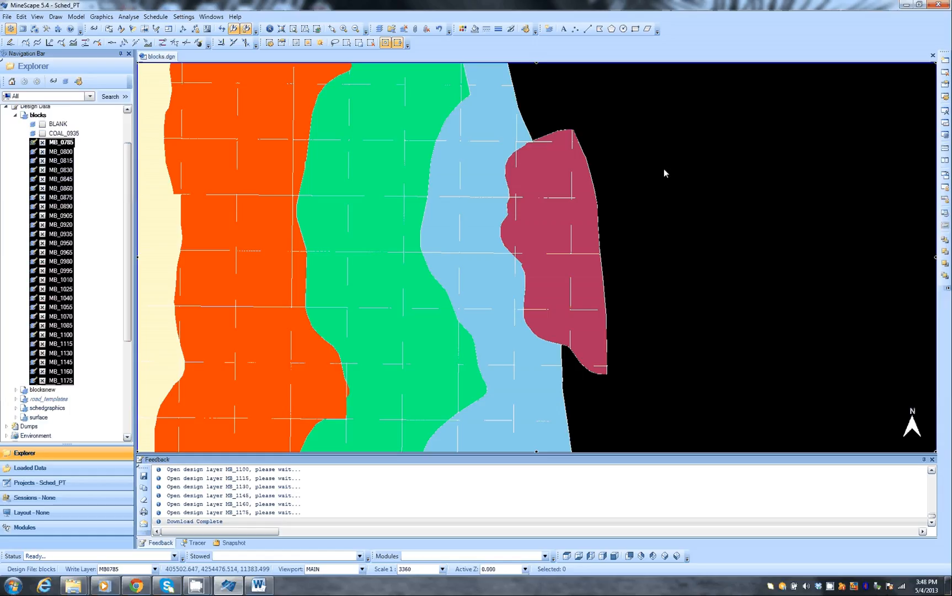
right_click(696, 161)
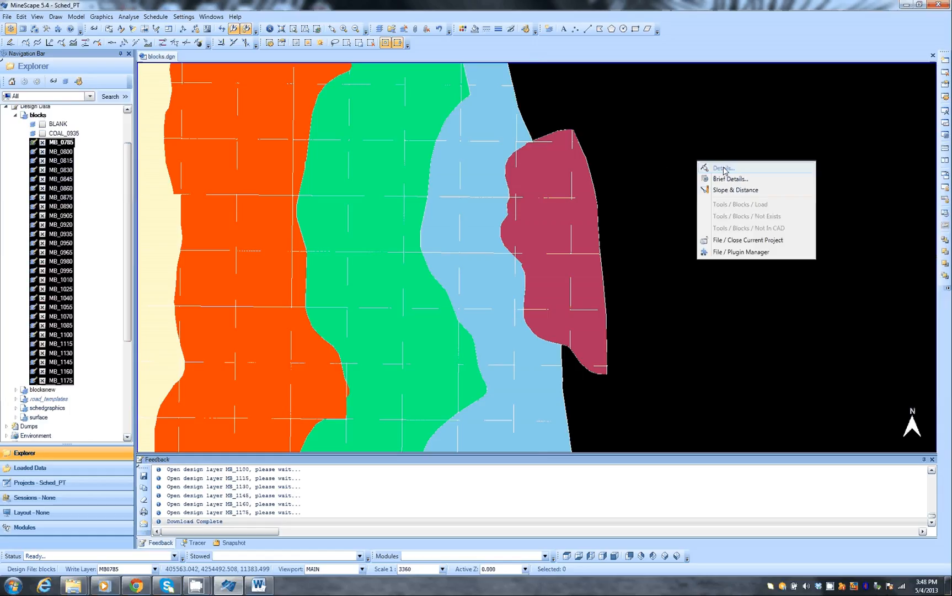
click(723, 168)
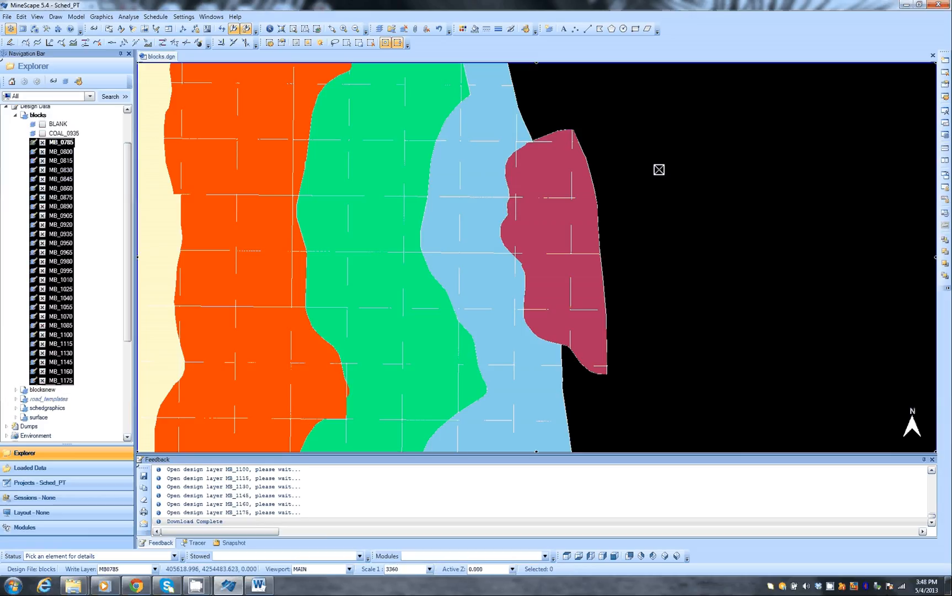
click(590, 181)
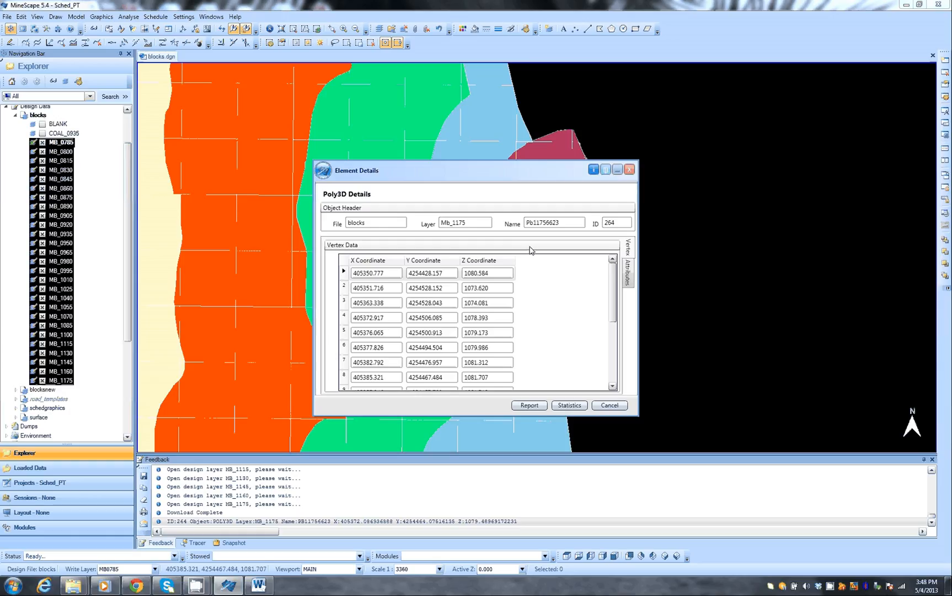
drag(519, 175, 459, 123)
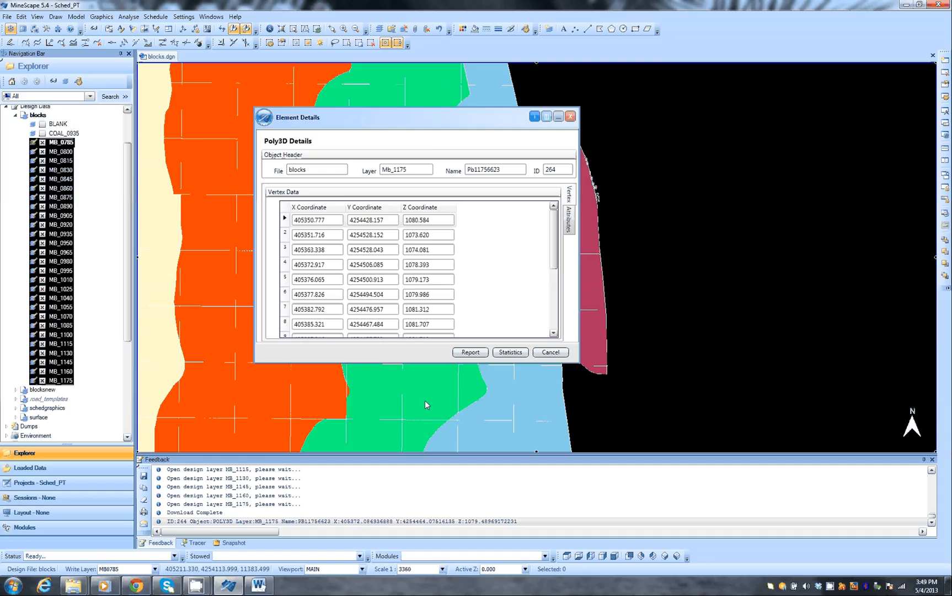
Switch to the Loading_data.htm document in Word to review the block naming convention, and close both the document and the element details
mouse_move(261, 589)
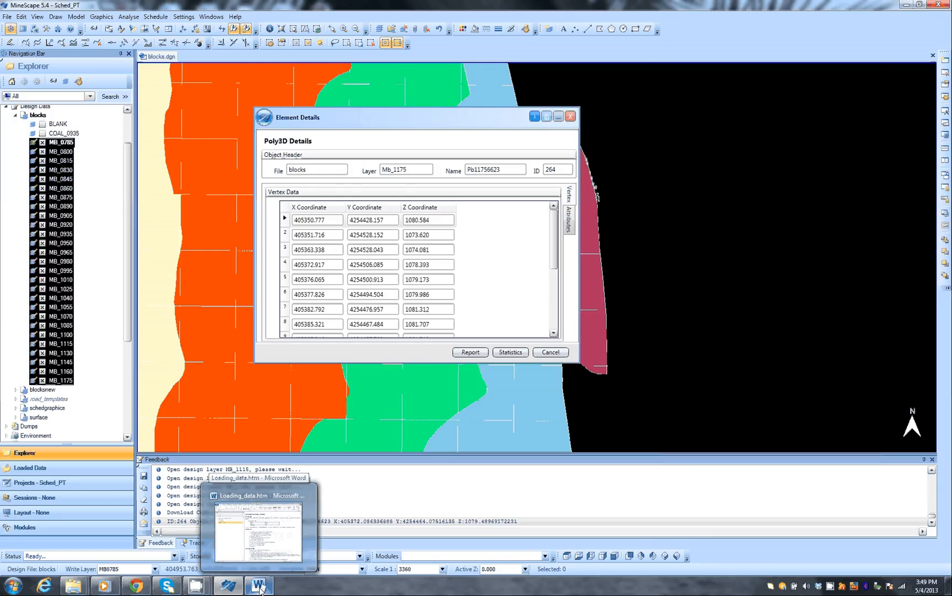
click(259, 586)
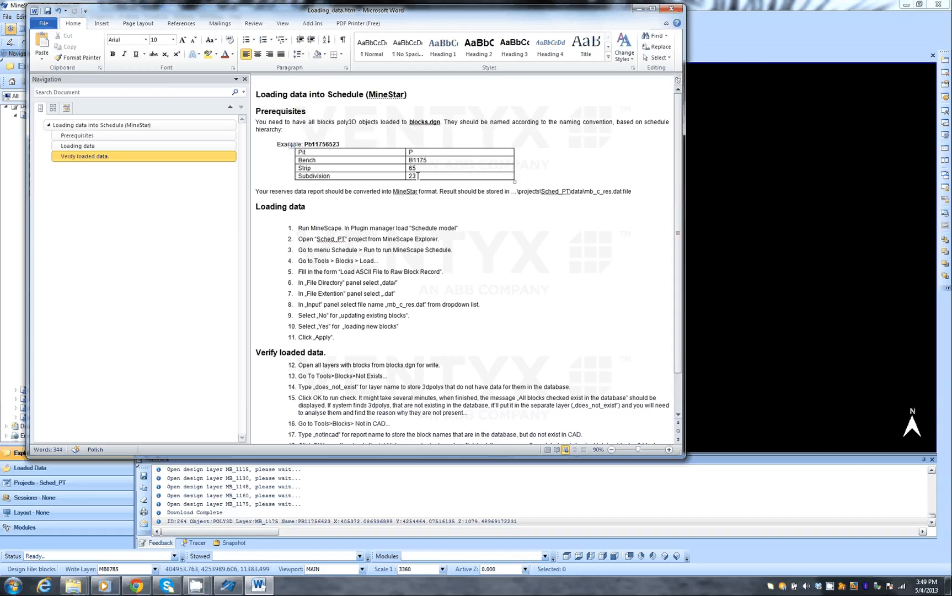
click(672, 8)
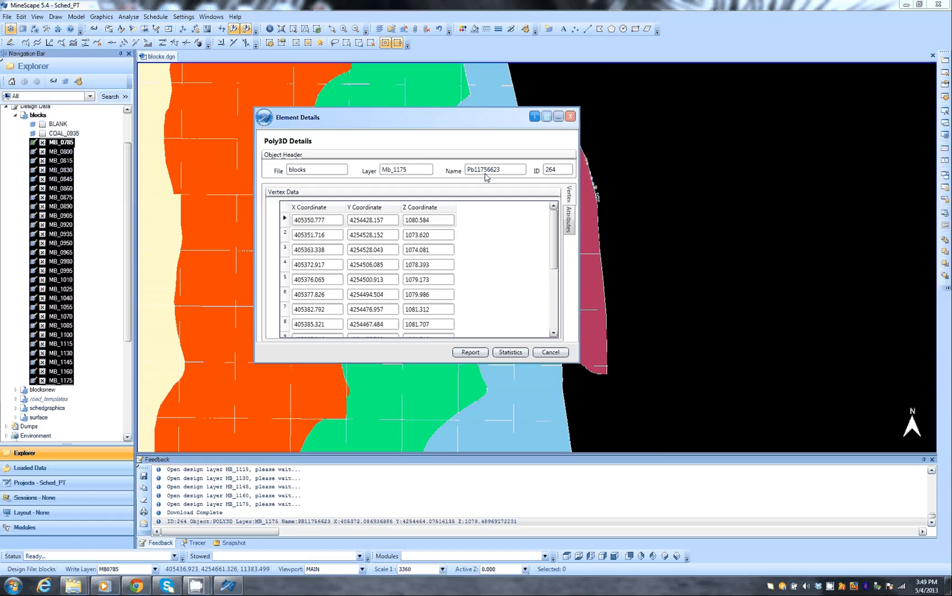
click(551, 353)
right_click(704, 157)
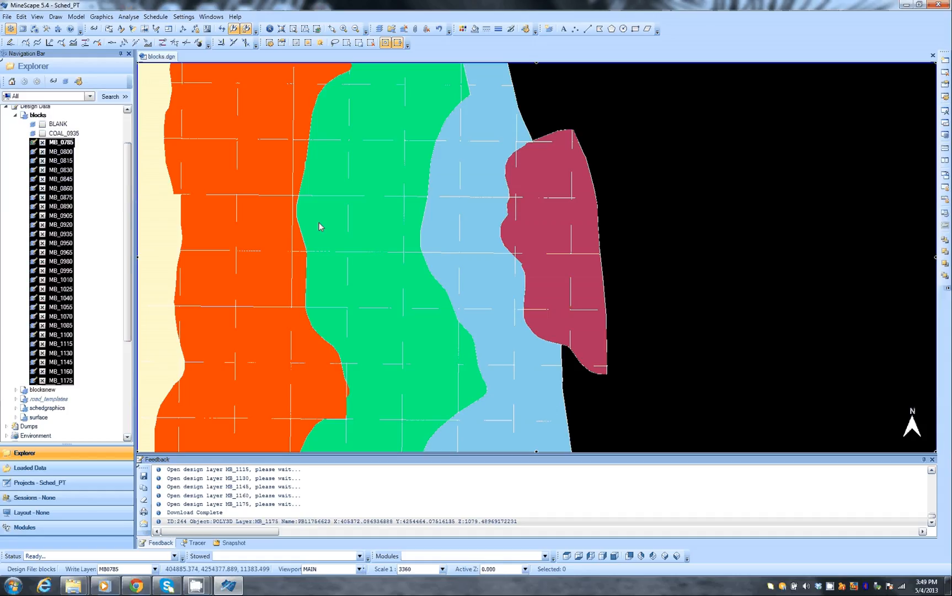
scroll(319, 227, down, 5)
middle_drag(274, 221, 549, 226)
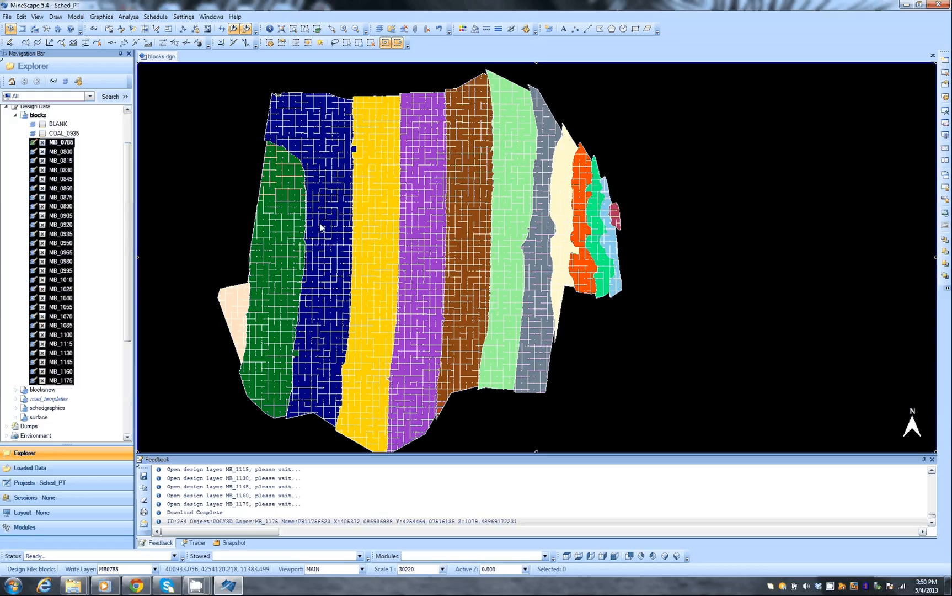
middle_drag(401, 258, 370, 255)
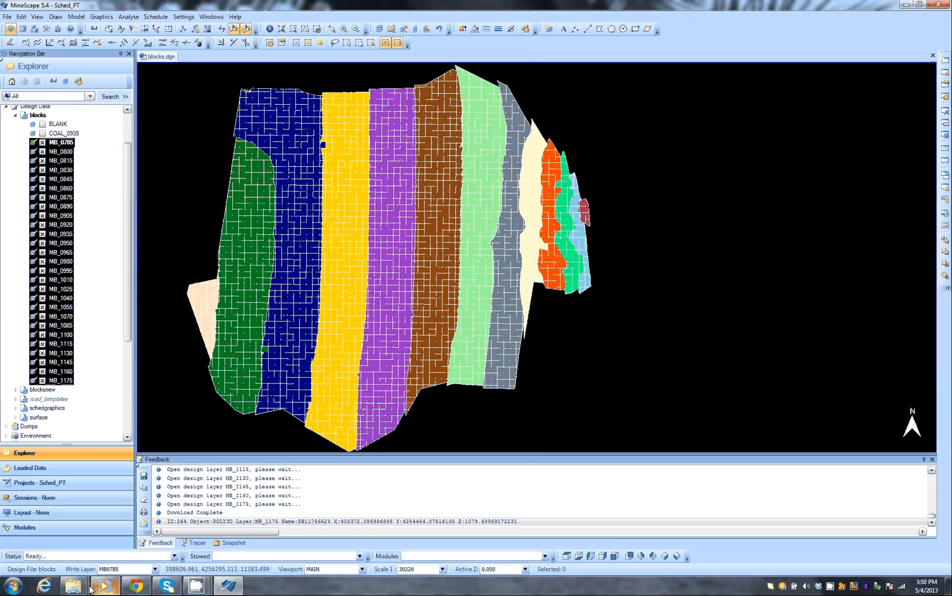
Switch to Windows Explorer and browse to C:\projects\Sched_PT\data to view the project's reserve data files
mouse_move(74, 587)
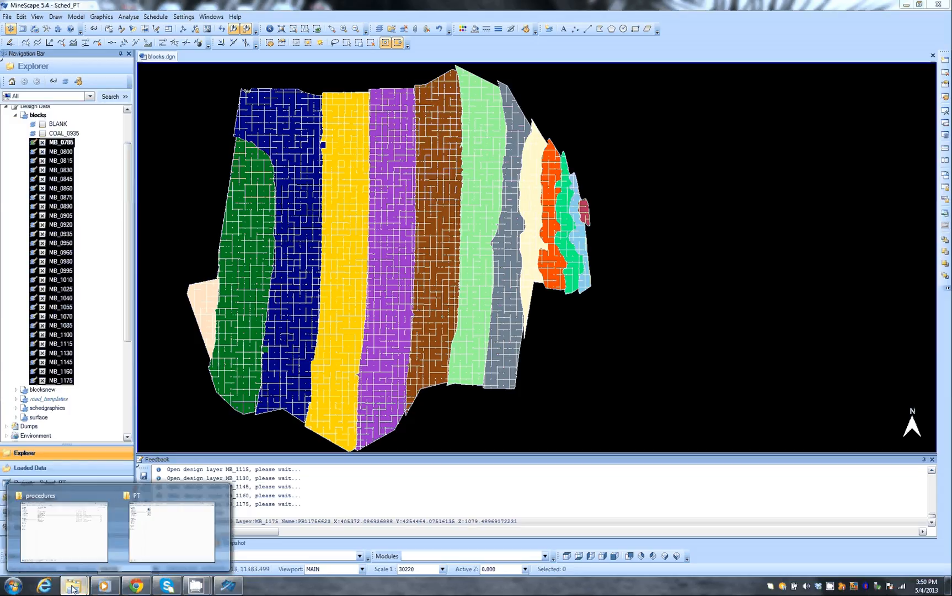
mouse_move(66, 528)
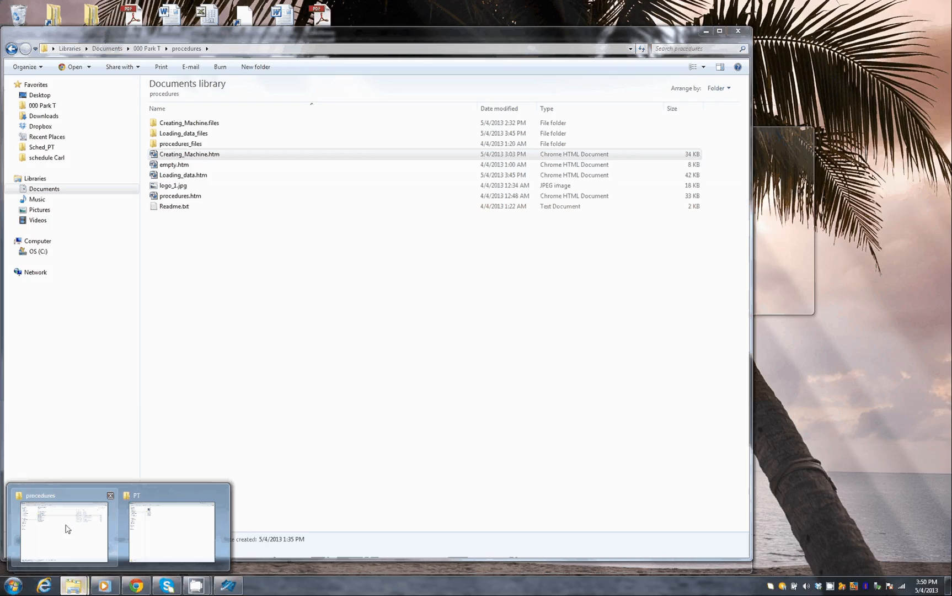
click(66, 528)
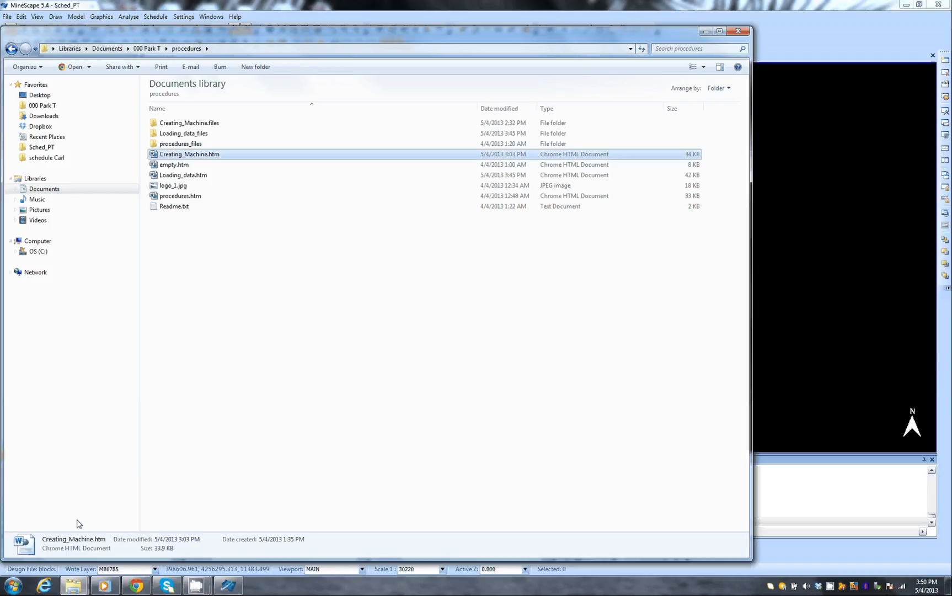
click(33, 252)
click(169, 201)
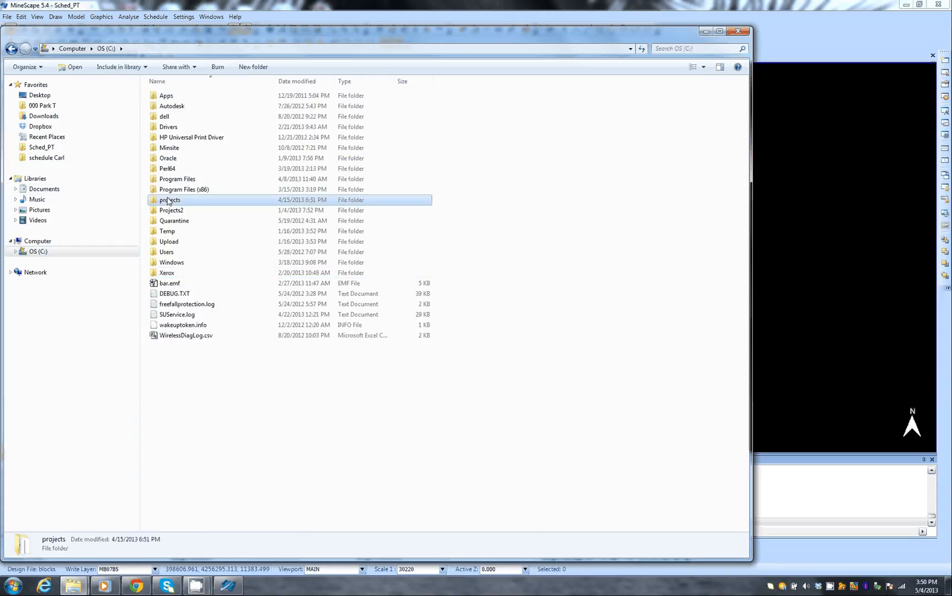
double_click(169, 201)
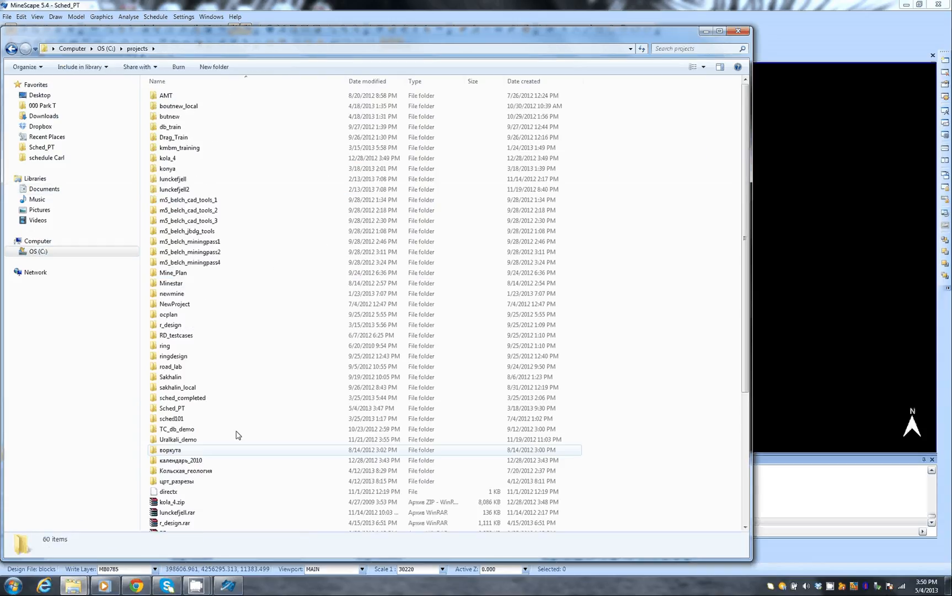
double_click(175, 408)
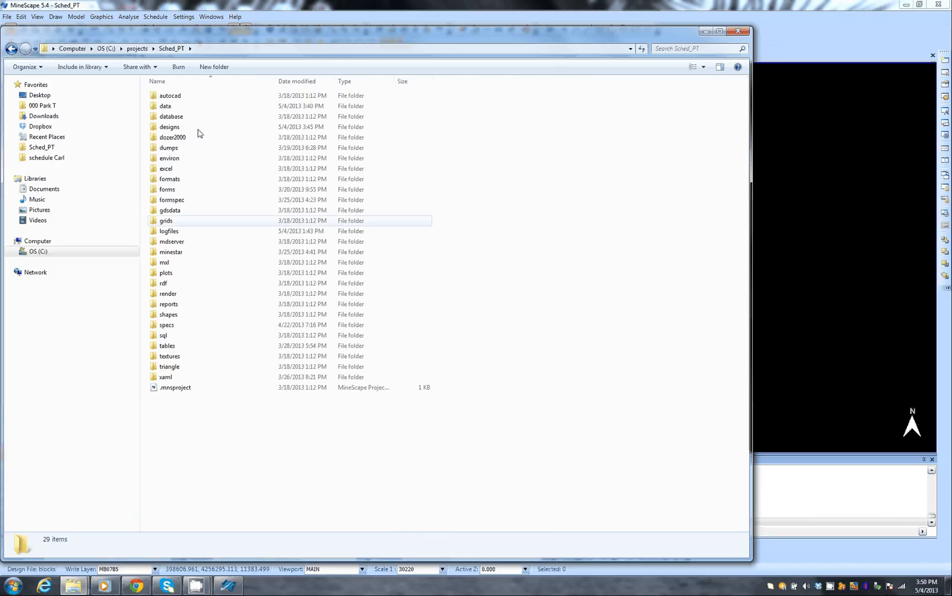
drag(588, 34, 741, 71)
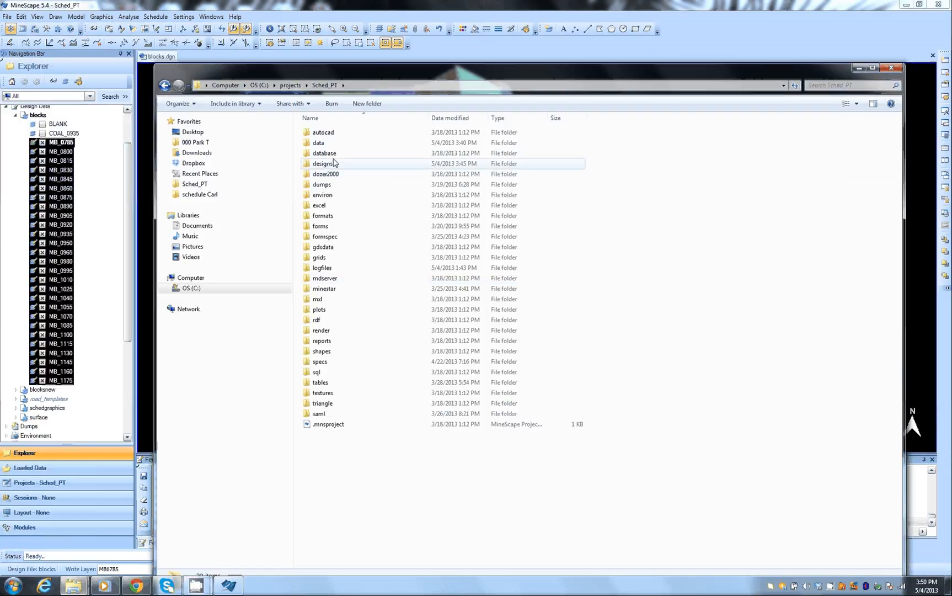
double_click(318, 144)
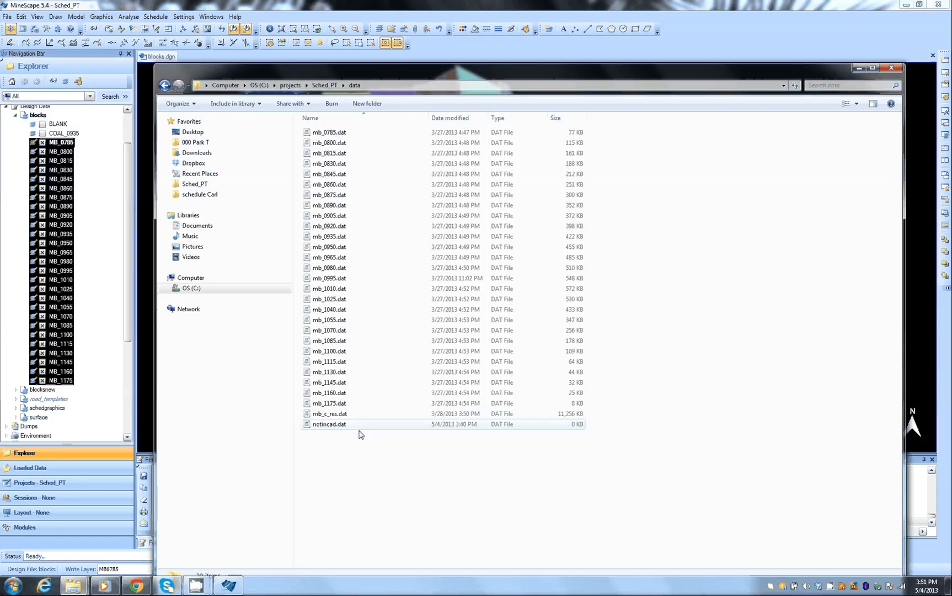
Open mb_c_res.dat to review its item header and block records, and close both the file and the data folder
click(312, 414)
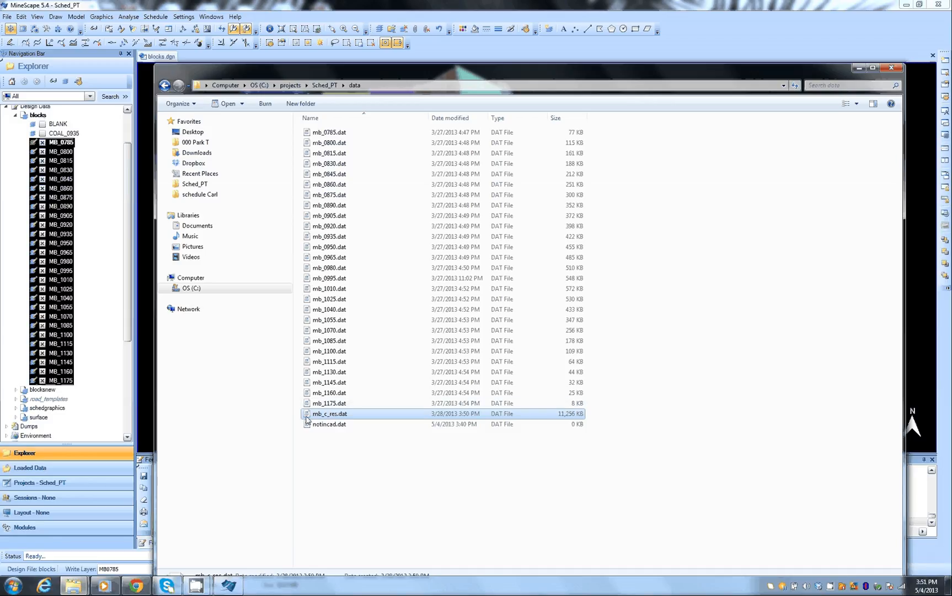
double_click(331, 414)
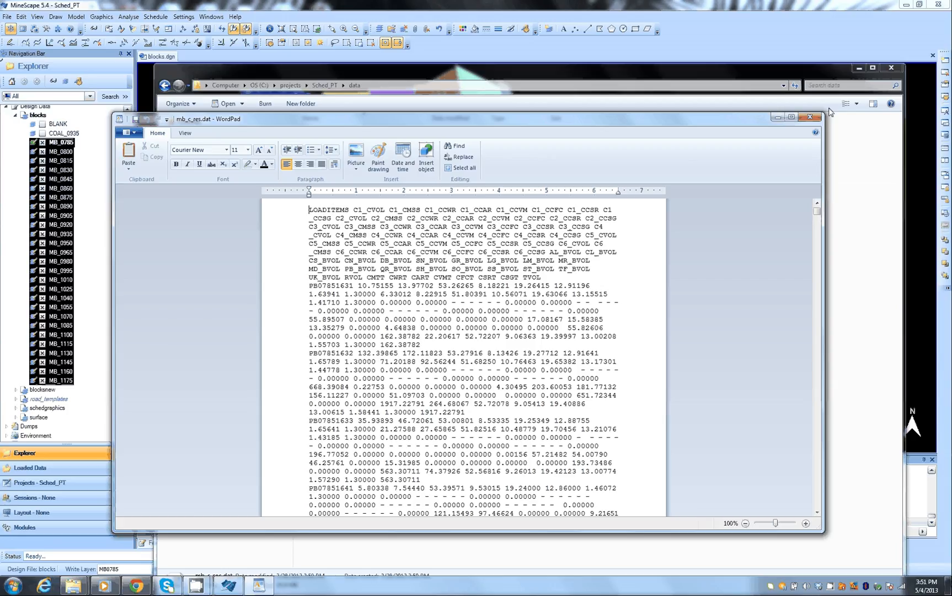
click(810, 117)
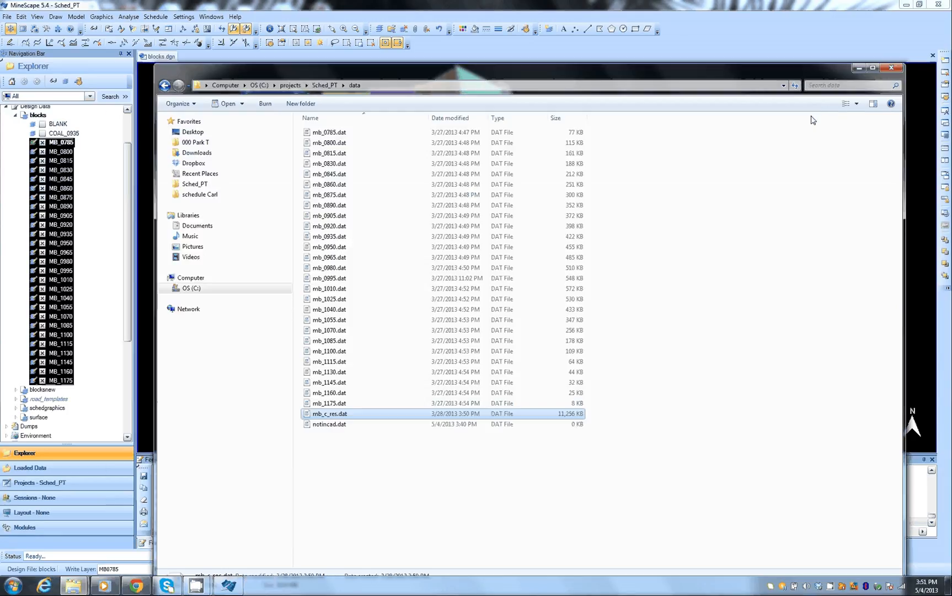
click(893, 69)
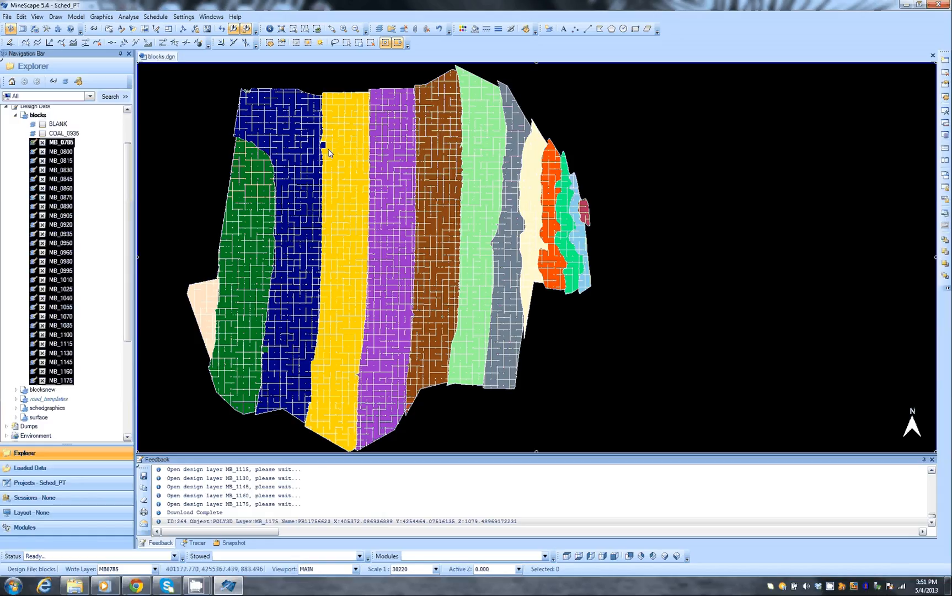
Start the Schedule module and open the form for loading ASCII files to the raw block records
click(161, 17)
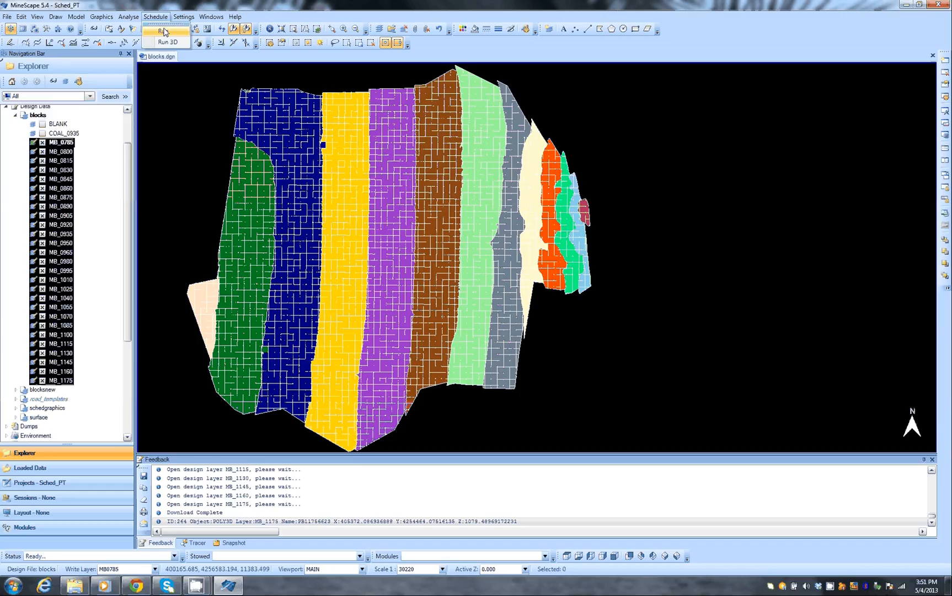
click(165, 32)
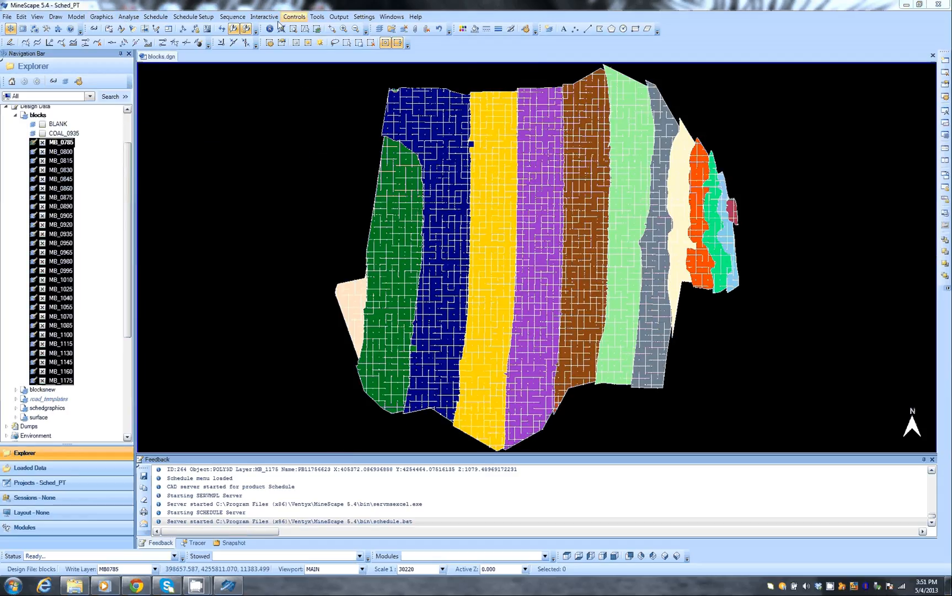
click(318, 17)
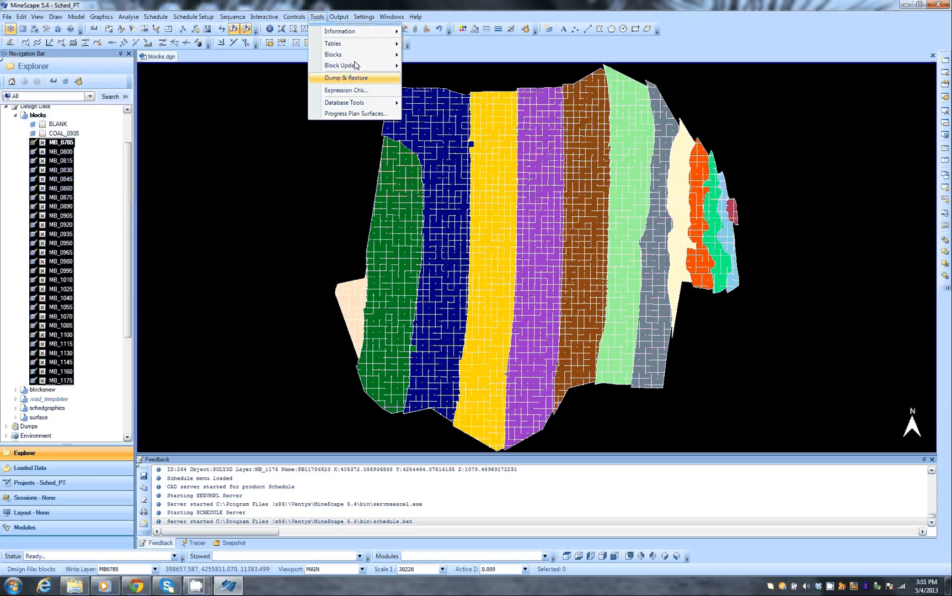
mouse_move(359, 54)
click(427, 60)
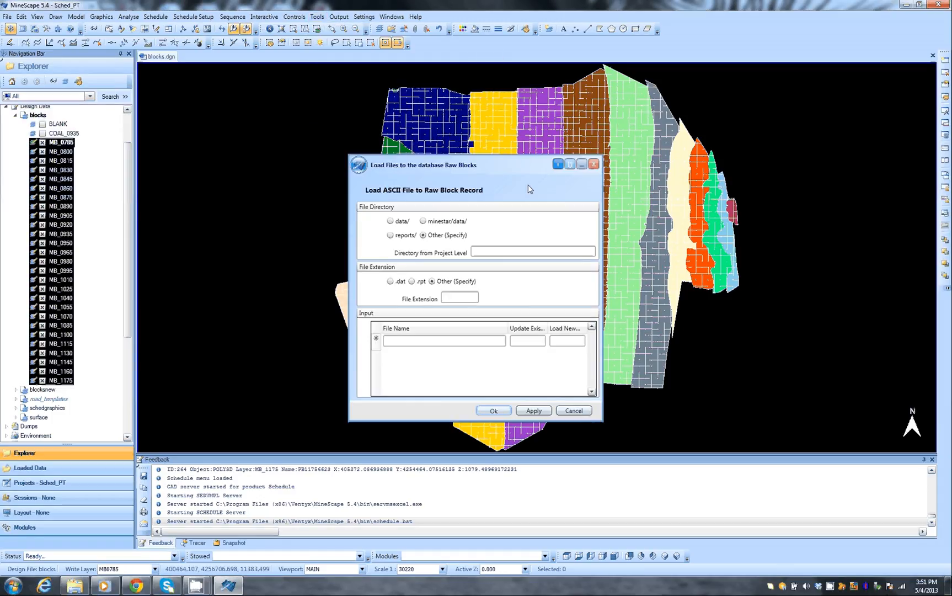
Set the file directory to data/ and the extension to .dat, and choose mb_c_res.dat as the input file
click(390, 221)
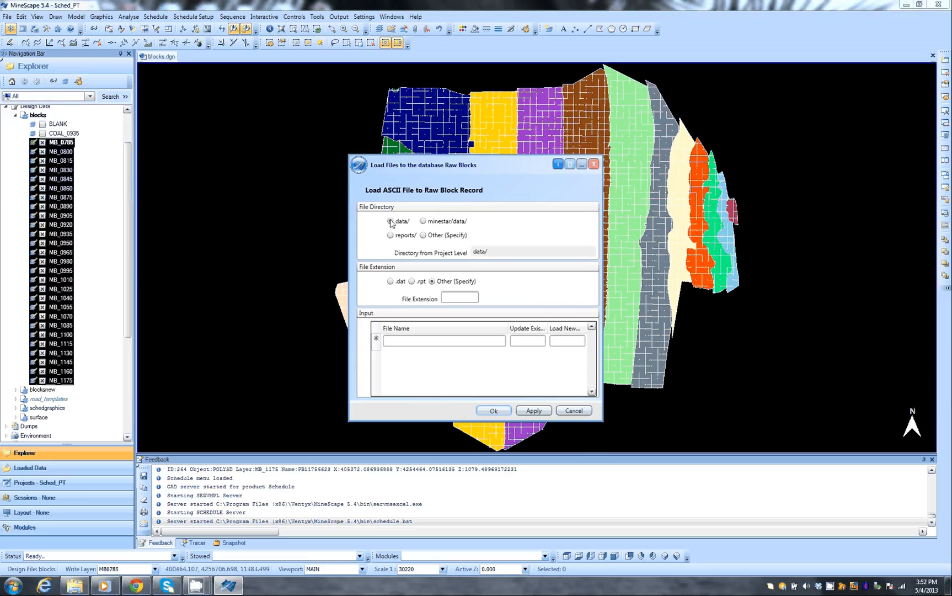
click(435, 281)
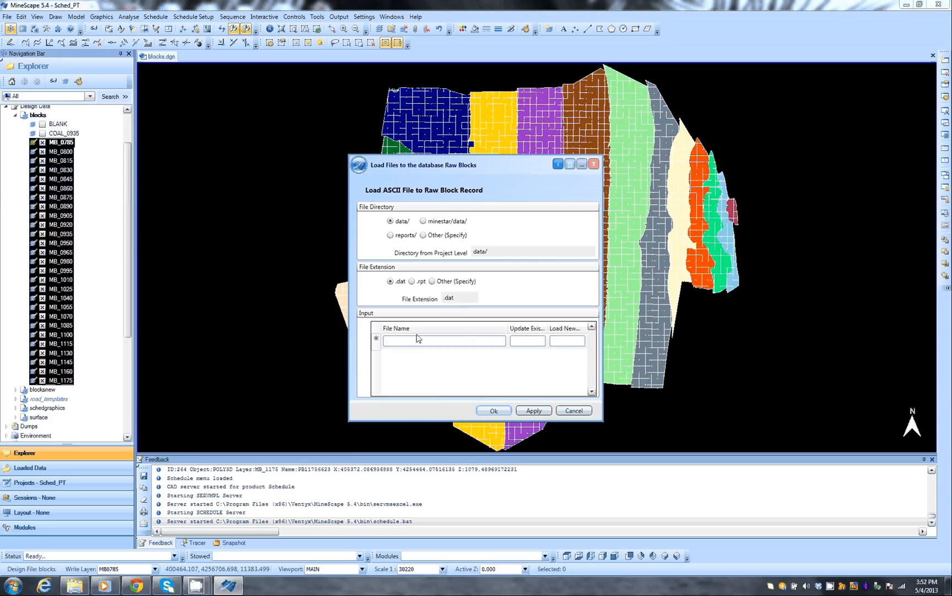
click(501, 341)
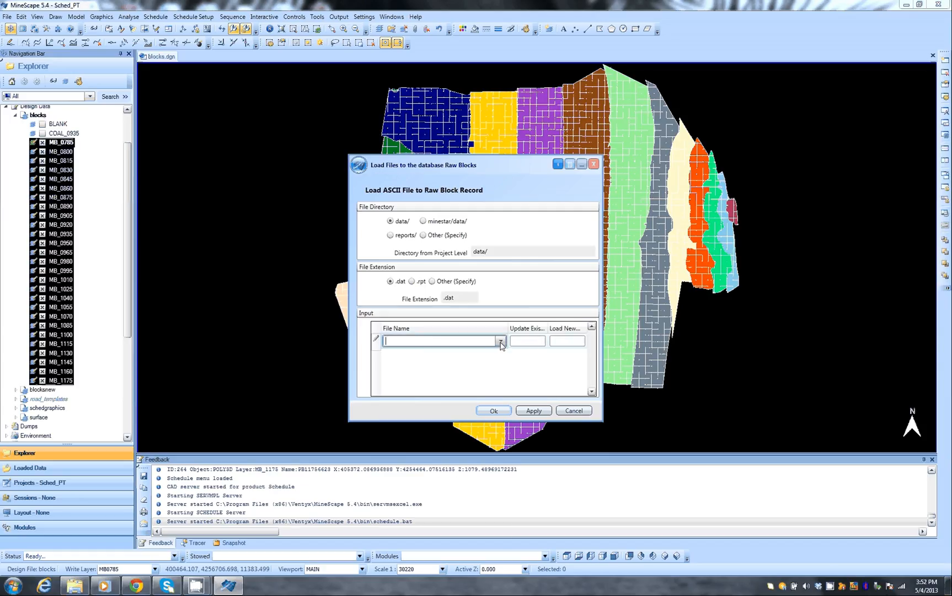
click(500, 342)
scroll(474, 500, down, 2)
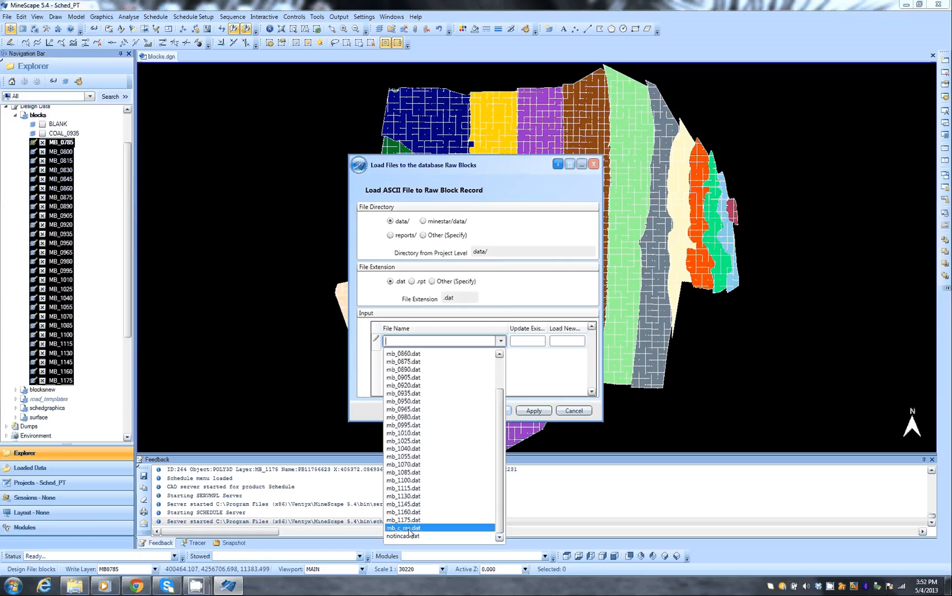
click(409, 528)
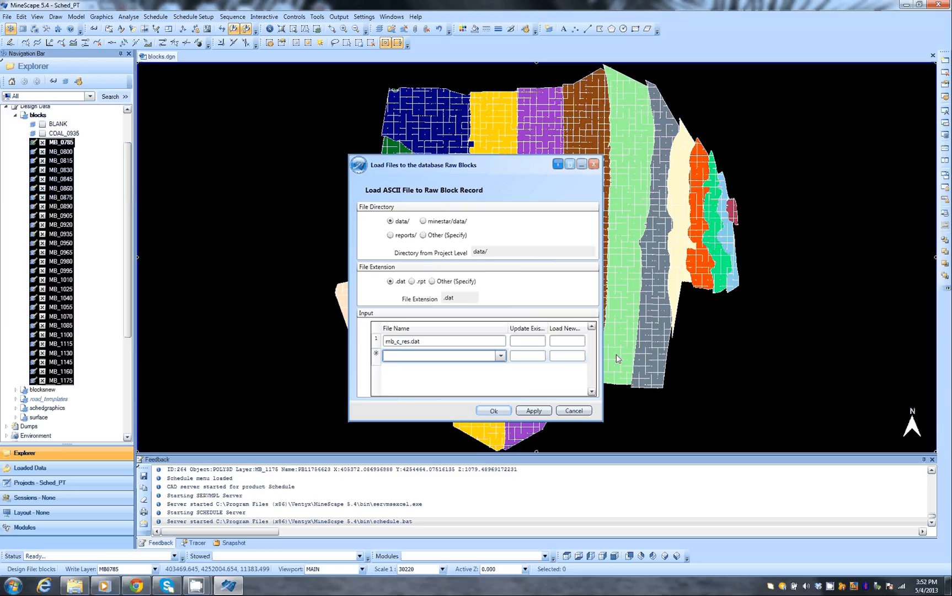
Set updating of existing blocks to No and loading of new blocks to Yes for mb_c_res.dat, and dismiss the form without loading
drag(519, 166, 416, 160)
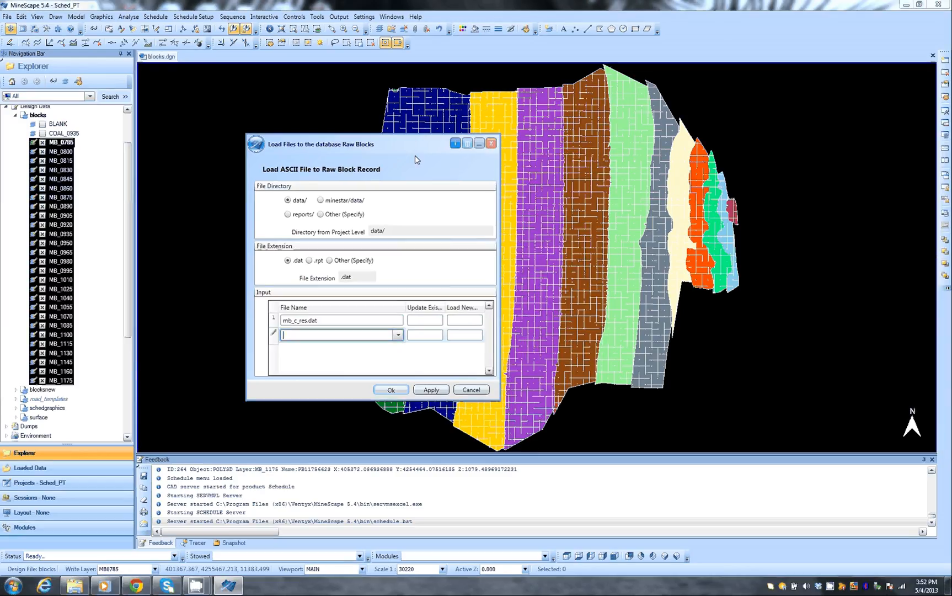
drag(500, 238, 641, 239)
drag(445, 307, 474, 311)
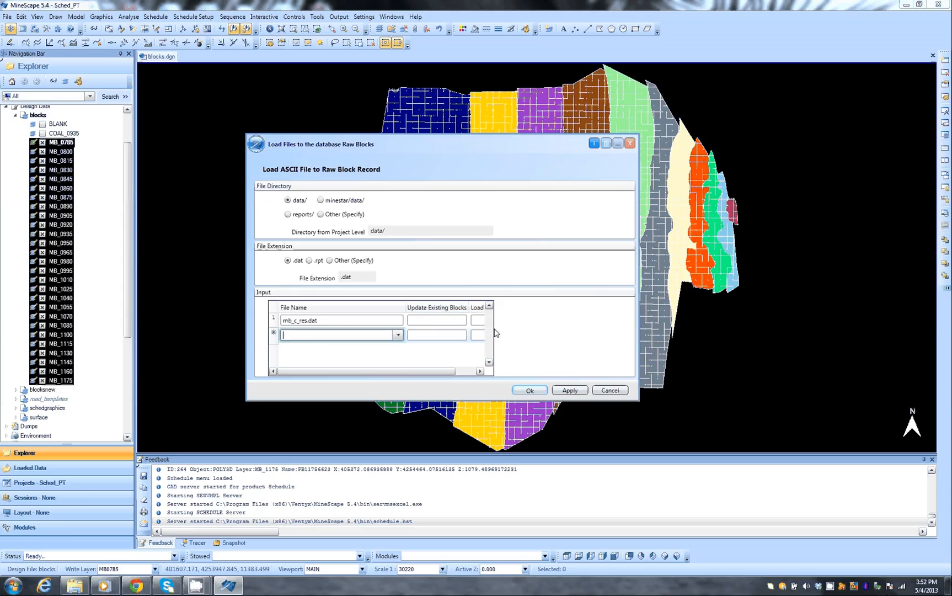
drag(469, 307, 438, 312)
click(424, 339)
click(439, 321)
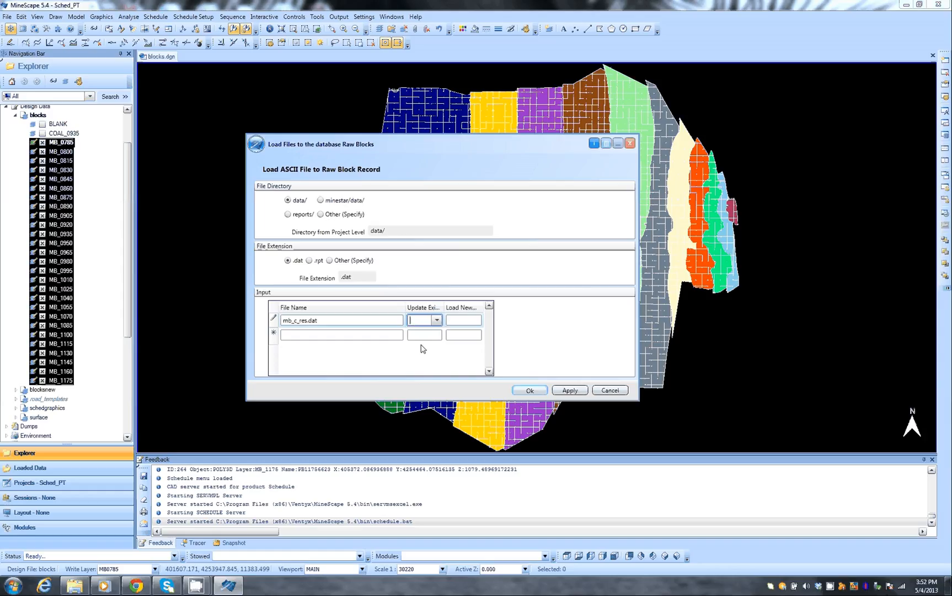
click(436, 320)
click(430, 341)
click(472, 323)
click(476, 321)
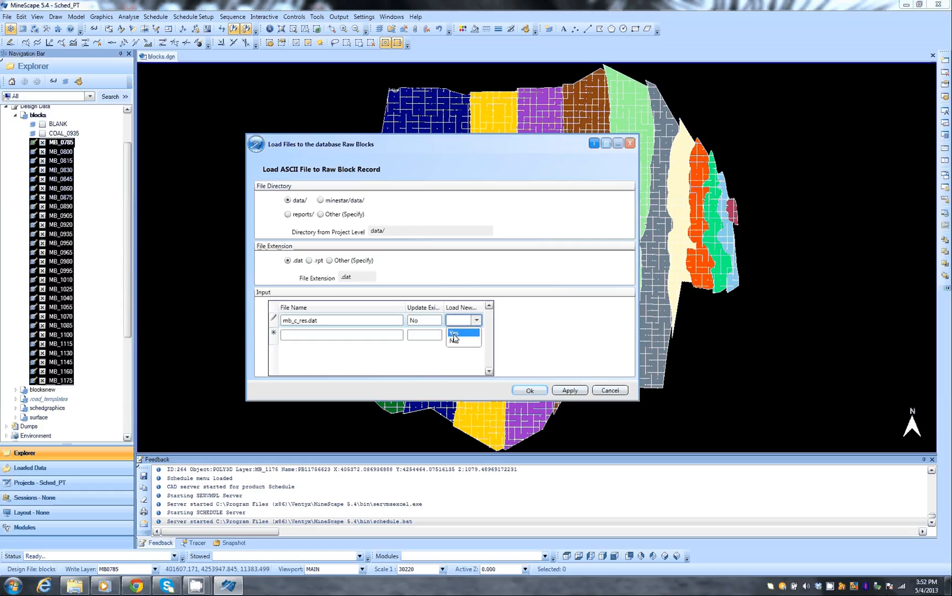
click(453, 334)
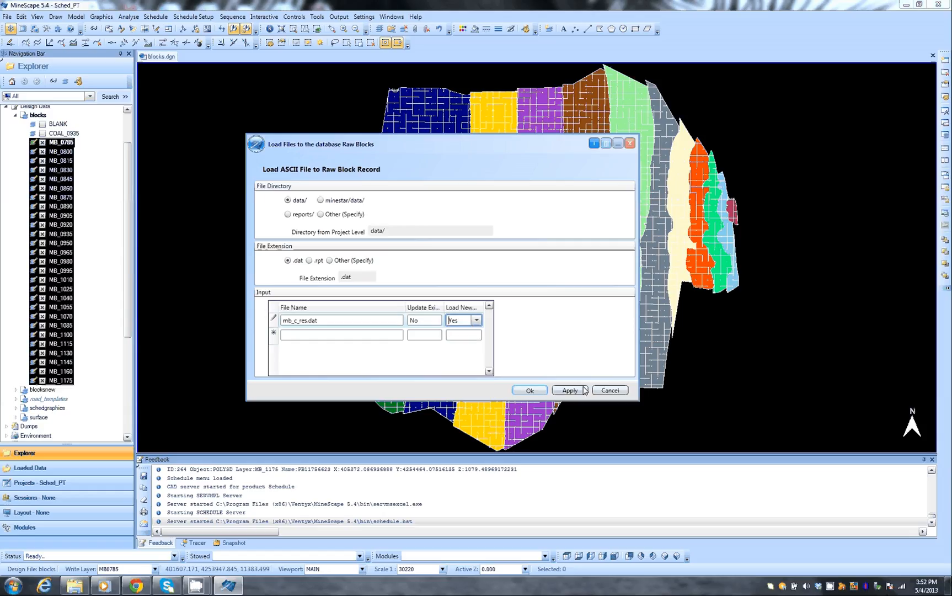
click(531, 392)
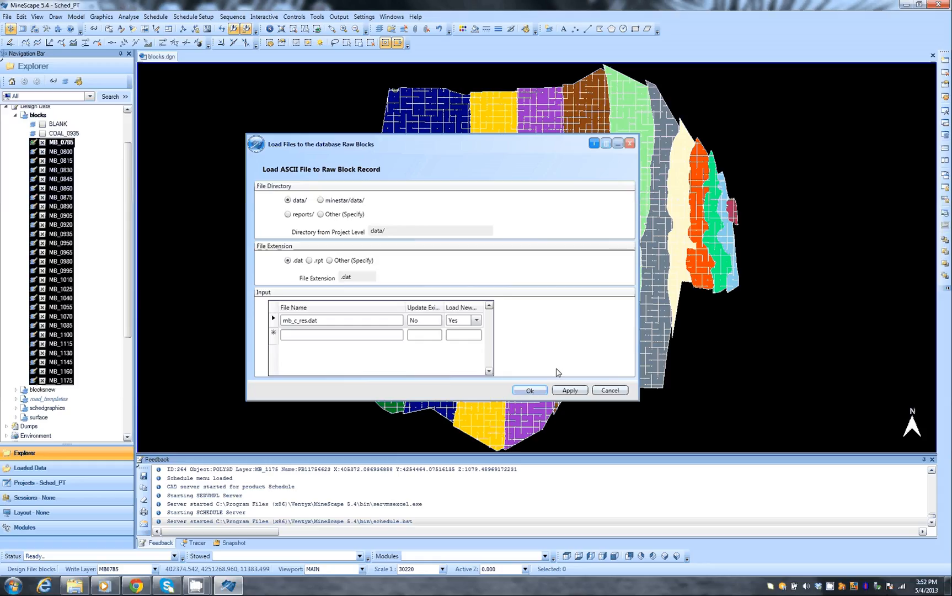
click(609, 391)
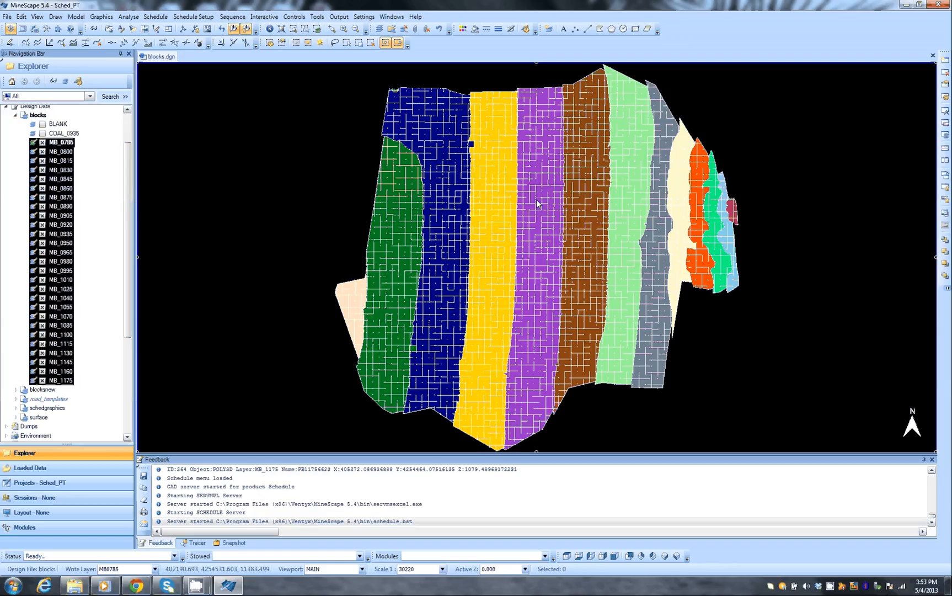
Run the Not Exists block check with not_exist as the target layer for polygons missing from the database
click(317, 17)
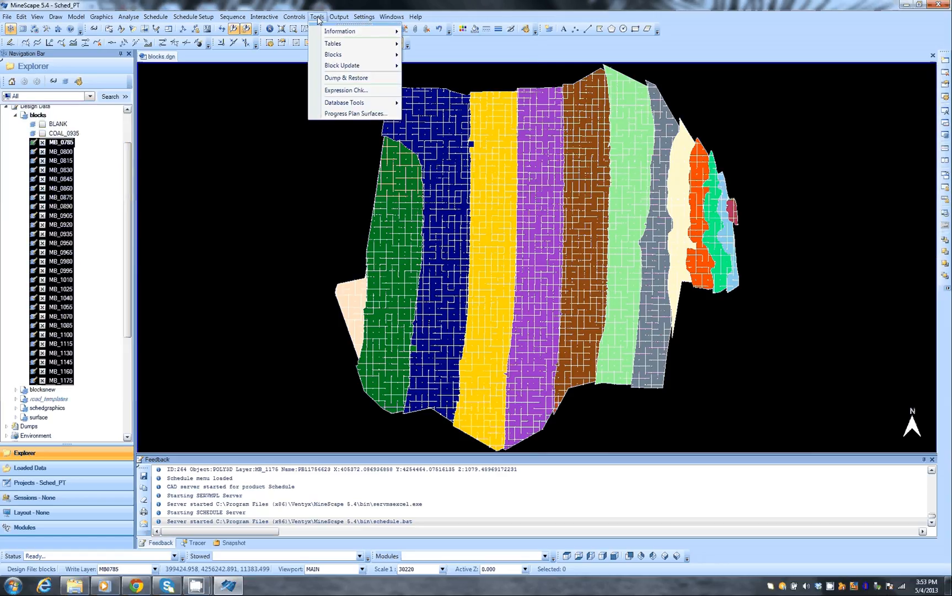
mouse_move(328, 57)
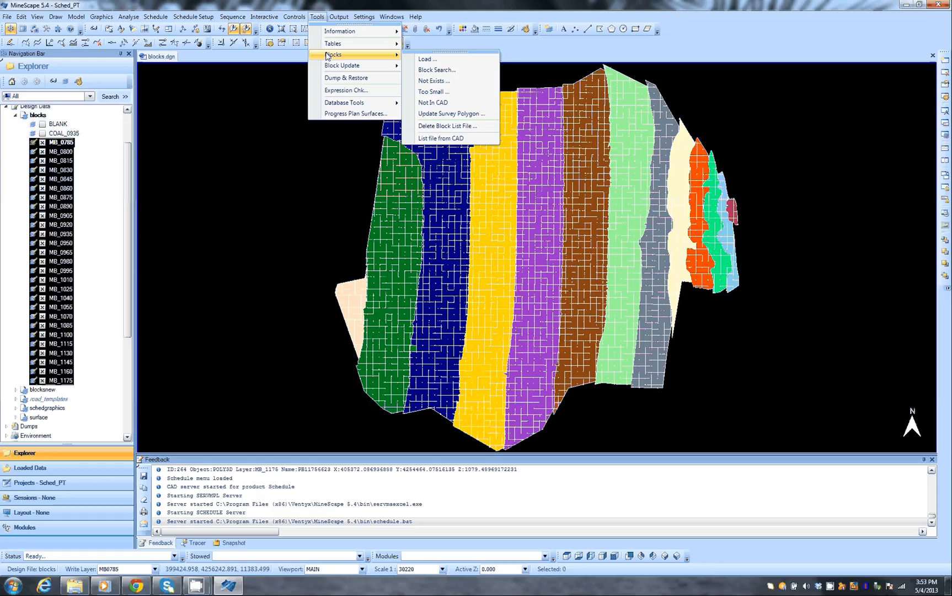
click(448, 83)
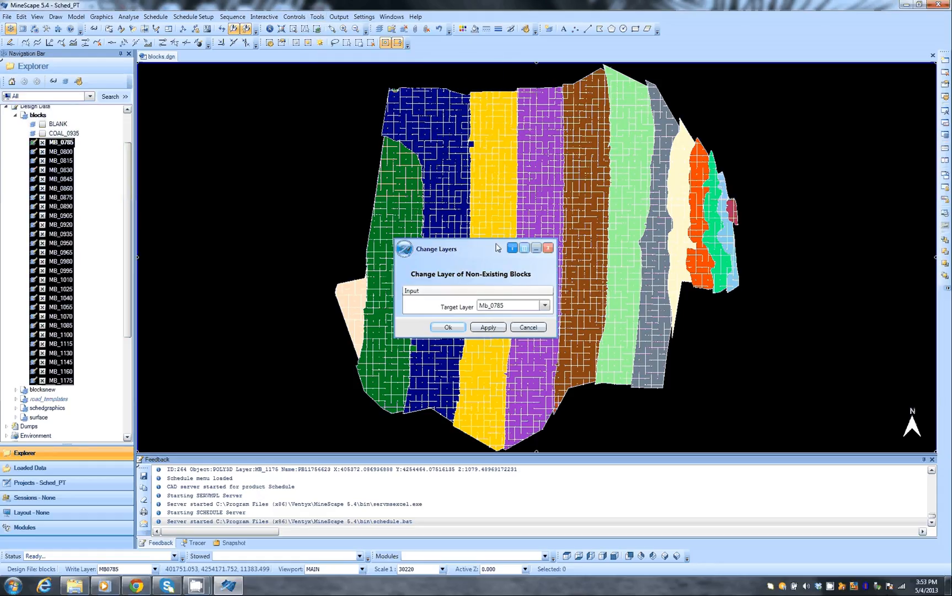
double_click(511, 309)
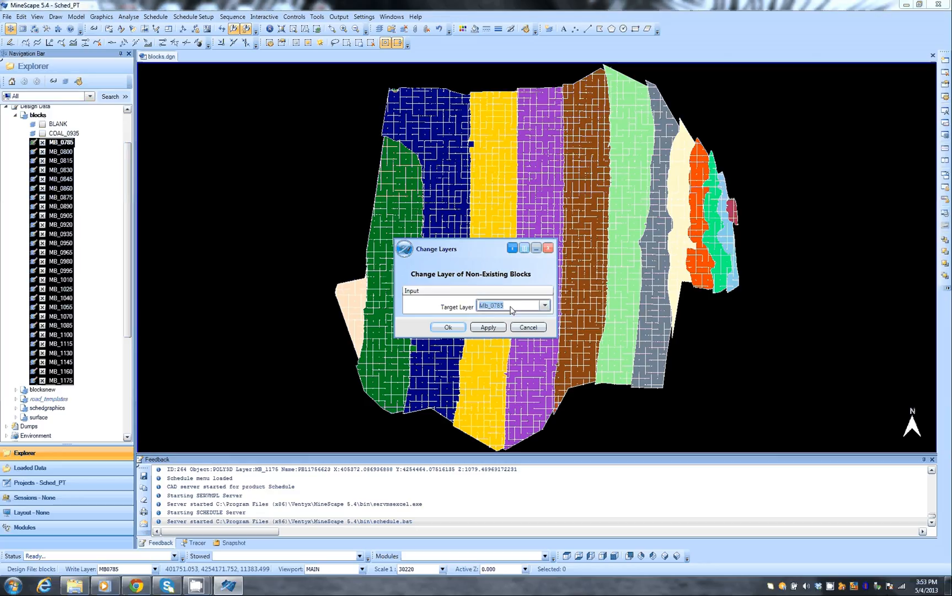
text(not_exist)
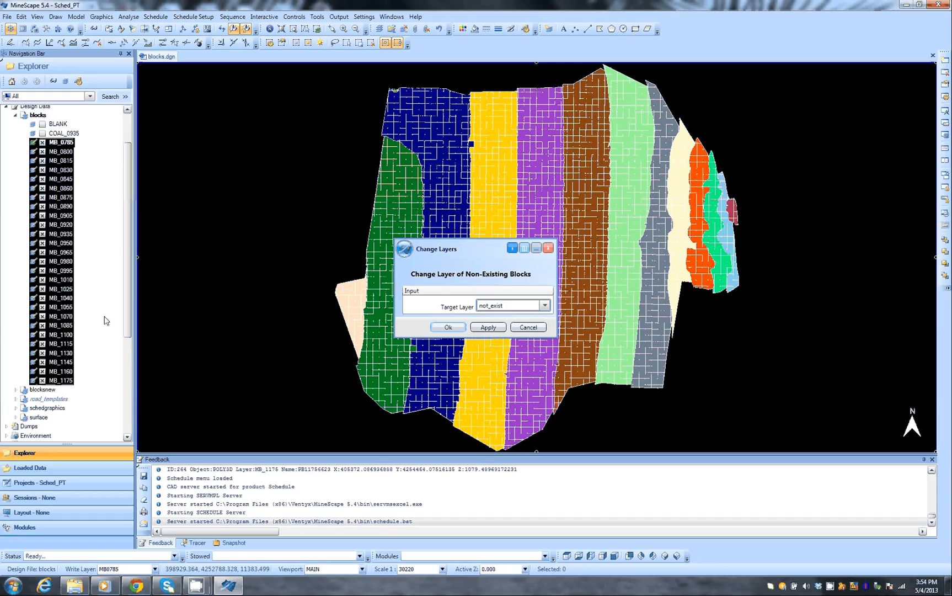
click(448, 328)
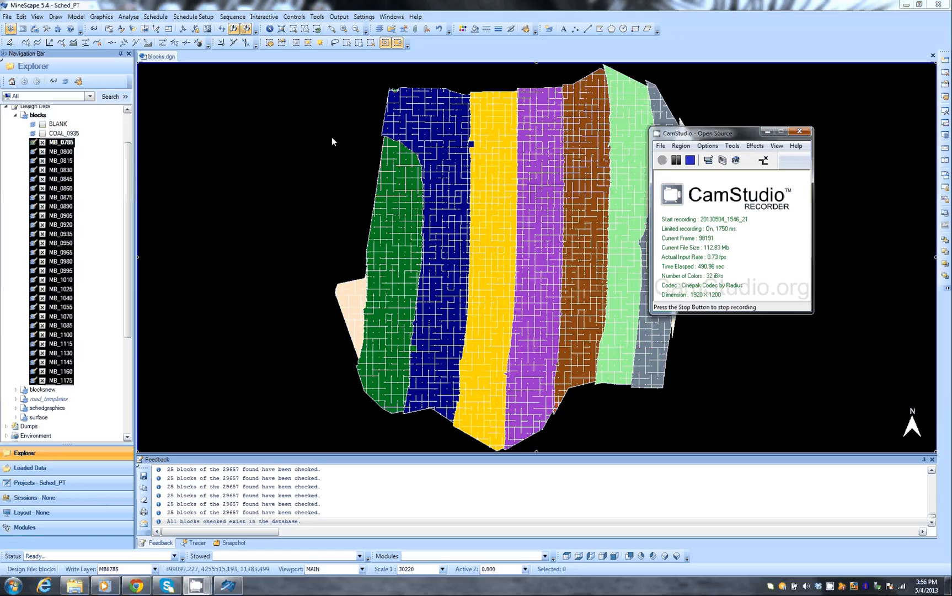
click(607, 267)
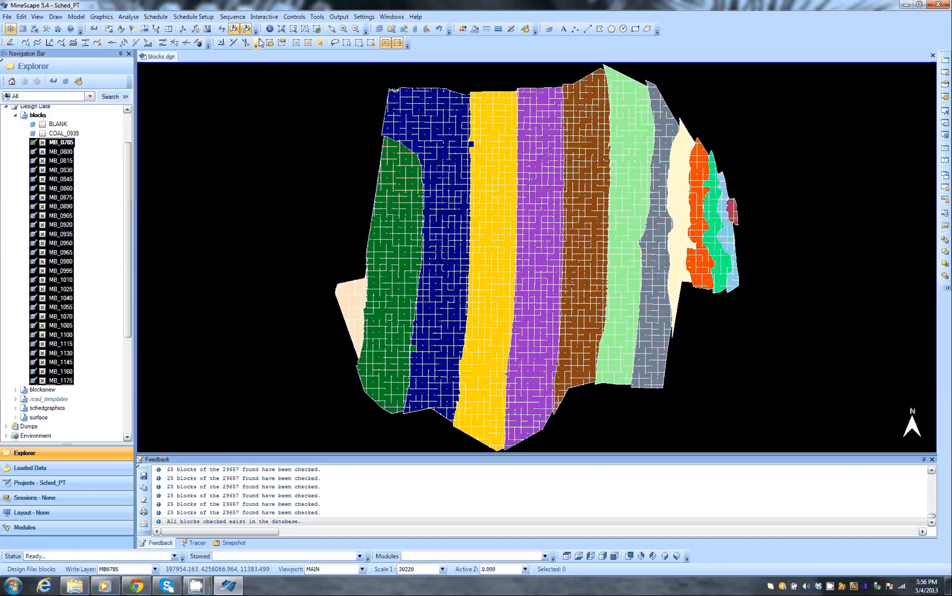
Run the Not In CAD block check, writing the report to the file NOTINCAD
click(319, 20)
mouse_move(351, 58)
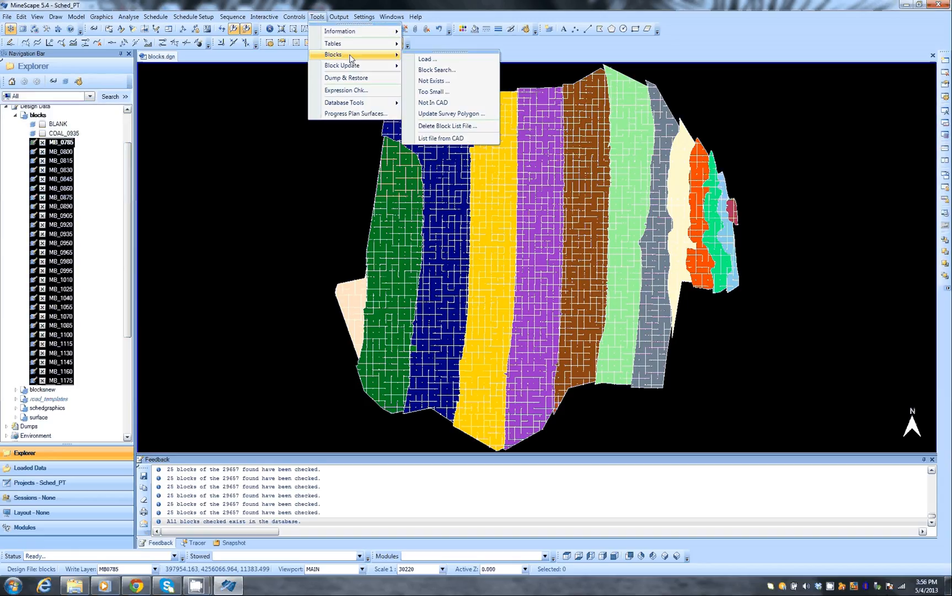
click(436, 105)
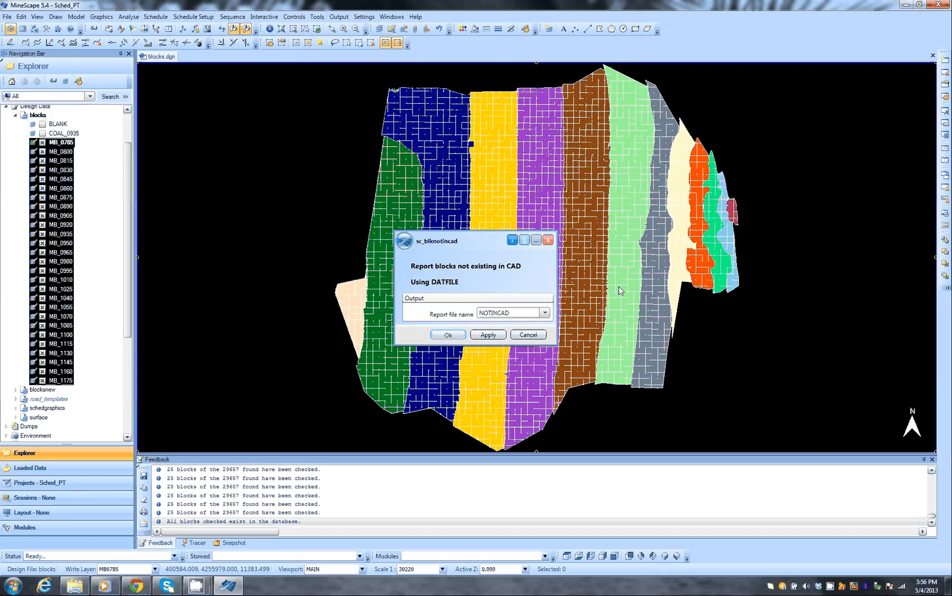
drag(463, 240, 268, 139)
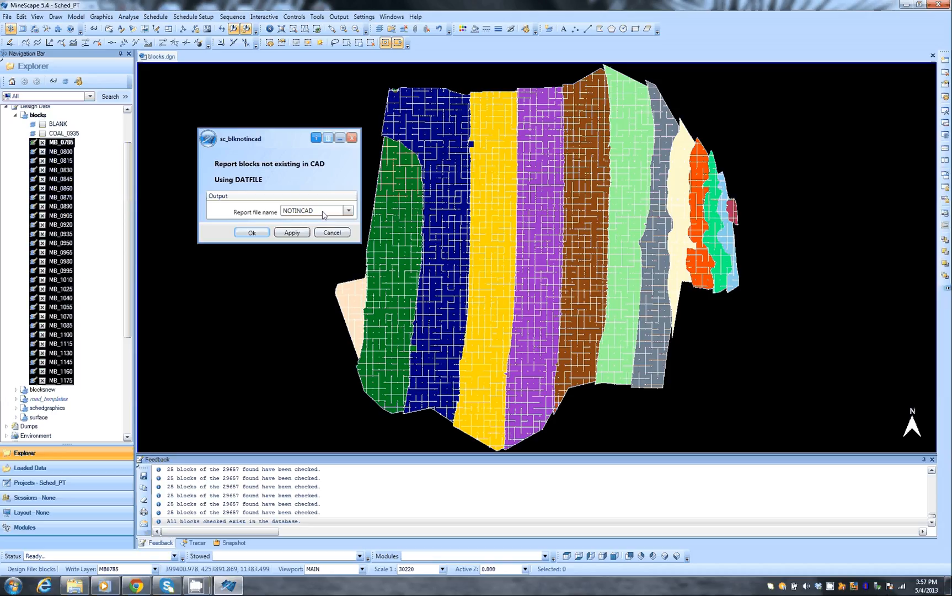
click(258, 234)
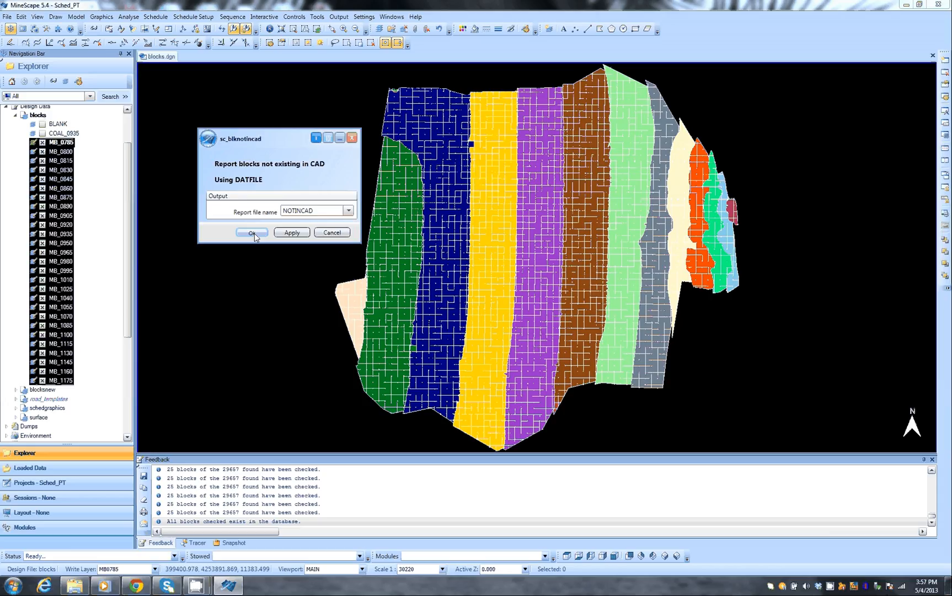
click(253, 233)
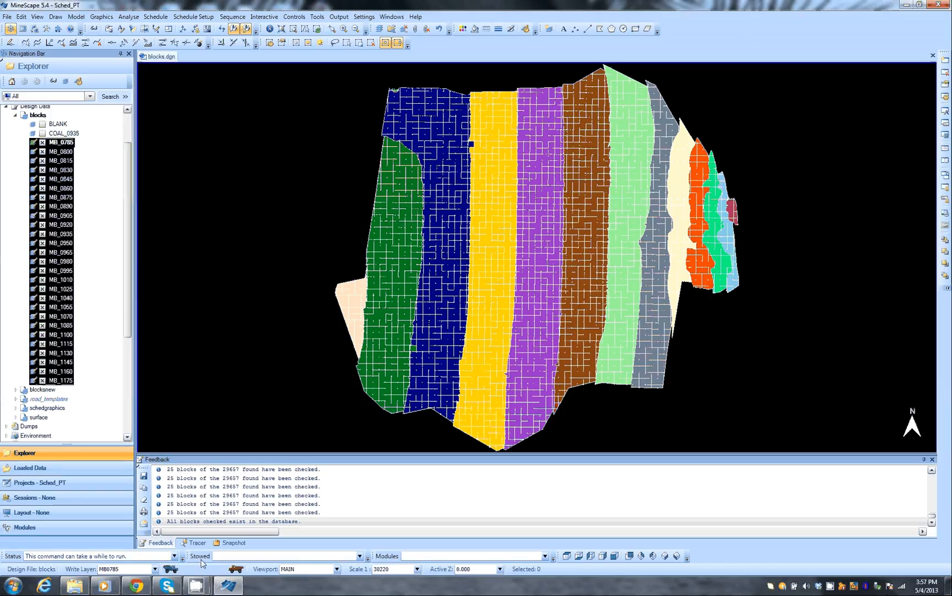
click(197, 585)
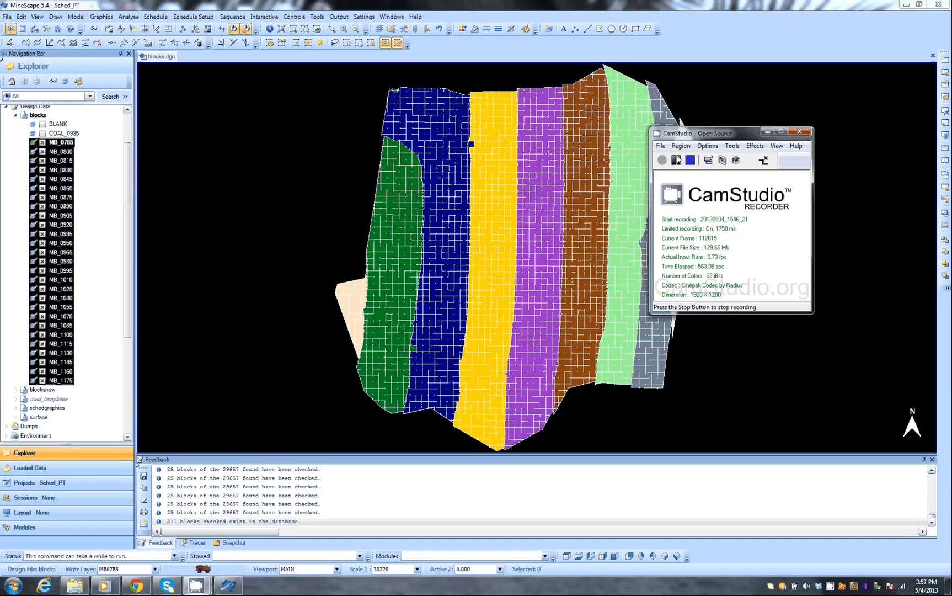
click(677, 160)
click(662, 160)
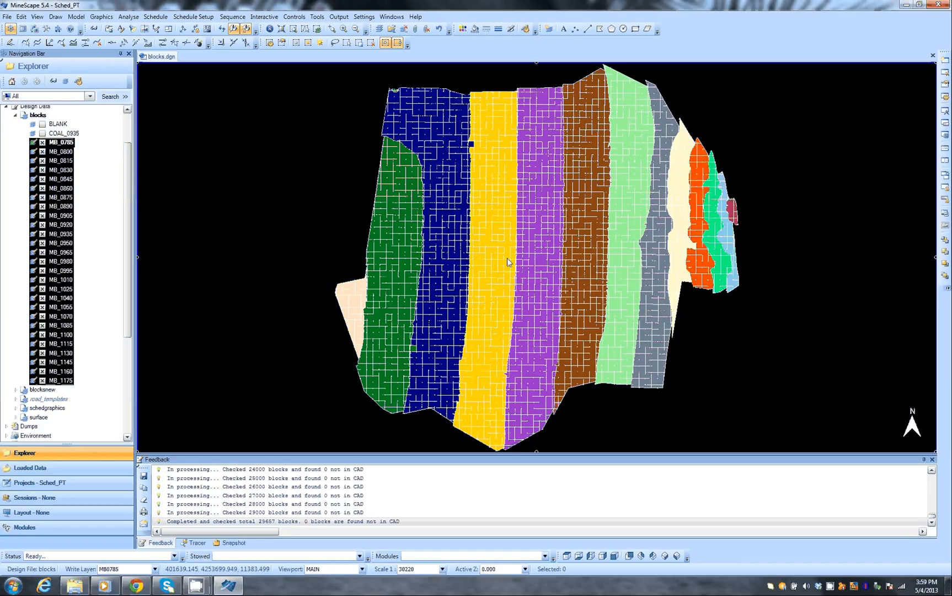